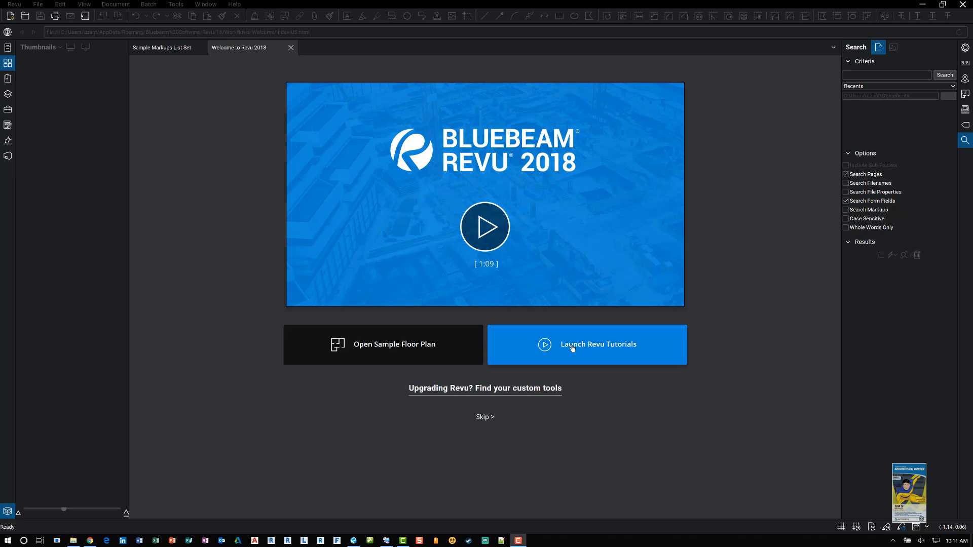
Open the Quantity Takeoff tutorial from the Revu tutorials and close its page
{"action": "left_click", "coordinate": [572, 347]}
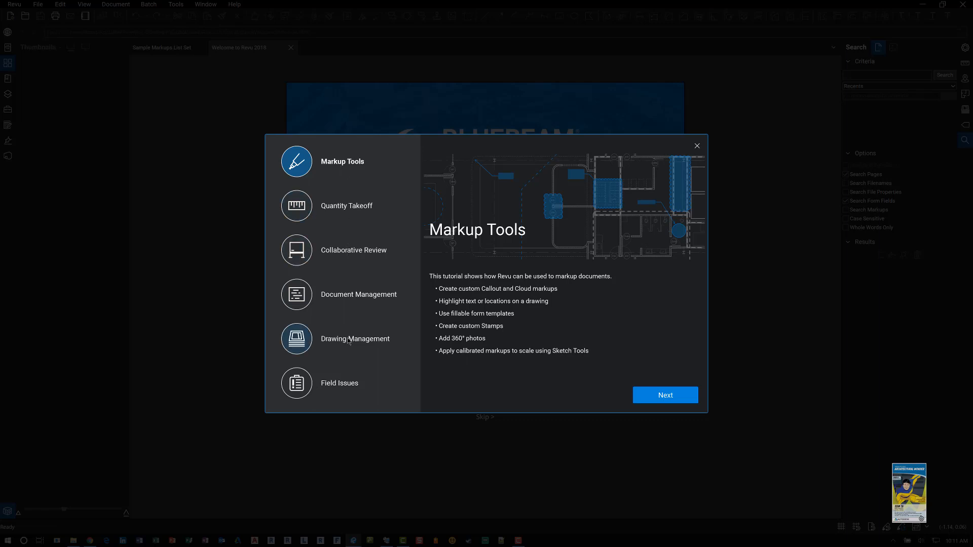
{"action": "left_click", "coordinate": [342, 208]}
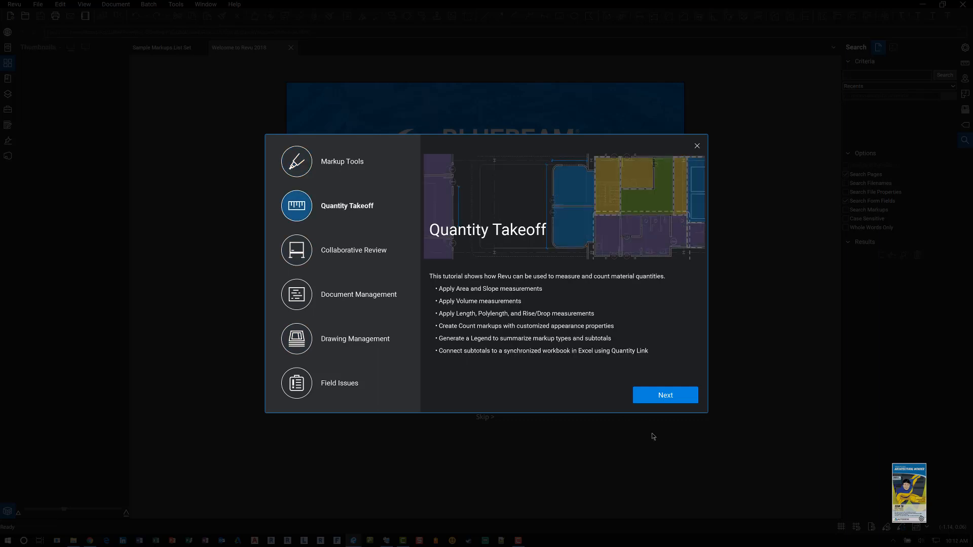
{"action": "left_click", "coordinate": [662, 400]}
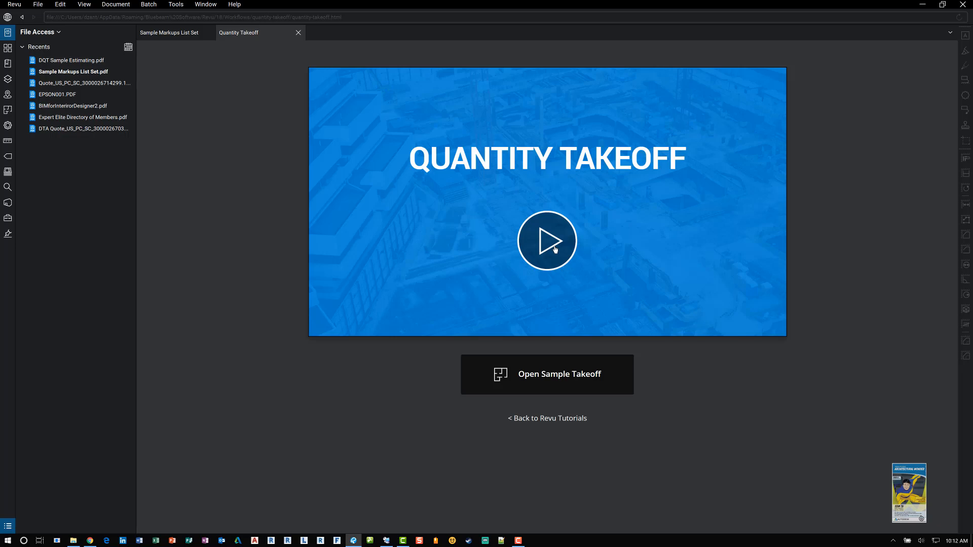
{"action": "left_click", "coordinate": [297, 33]}
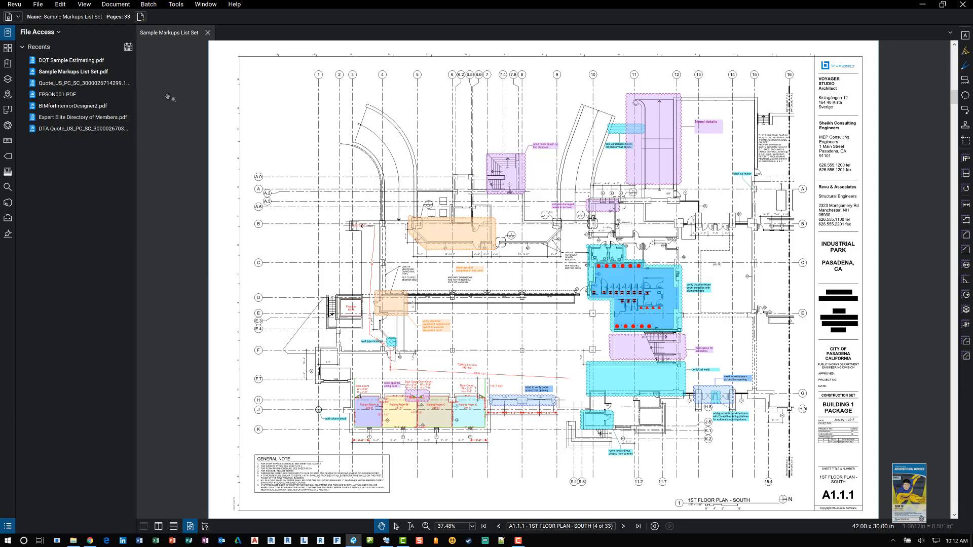
Switch the interface to the Revu Advanced profile
{"action": "left_click", "coordinate": [15, 8]}
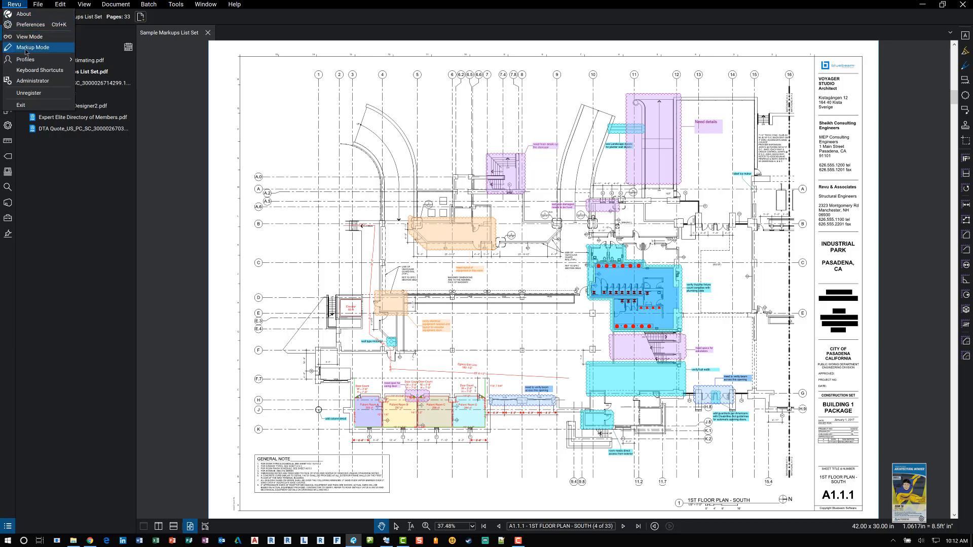
{"action": "mouse_move", "coordinate": [30, 62]}
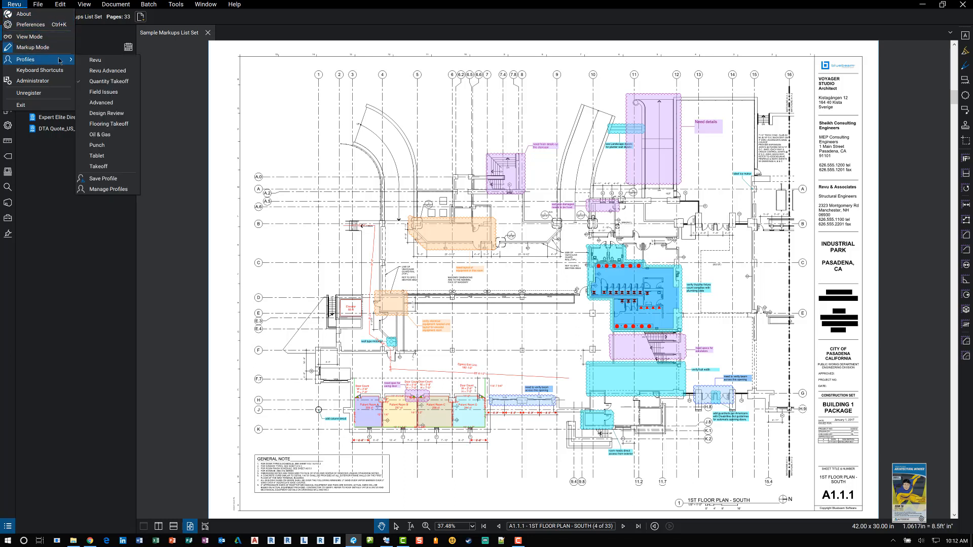
{"action": "left_click", "coordinate": [89, 72]}
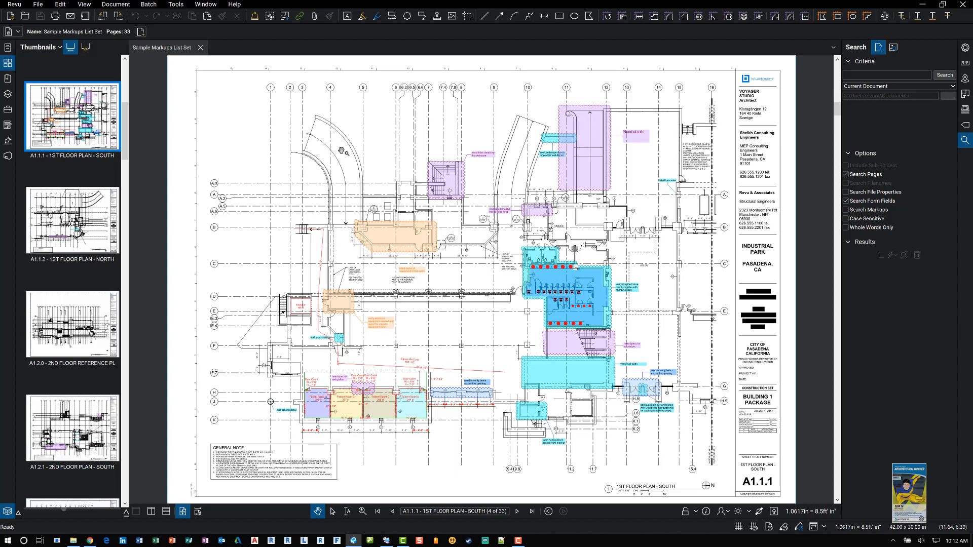
Look through the panels in the sidebar beside the floor plan, from File Access, Thumbnails and Bookmarks to Tool Chest and Studio
{"action": "left_click", "coordinate": [8, 50]}
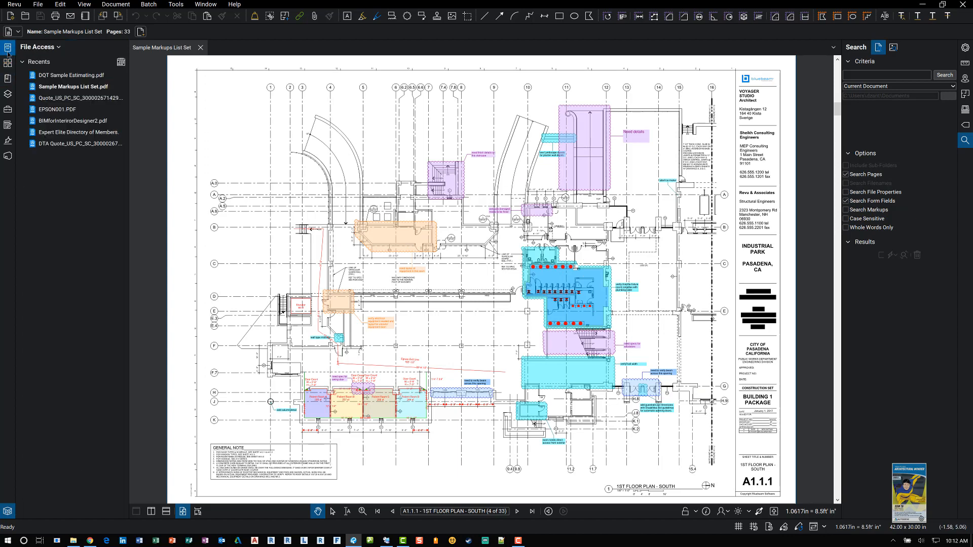
{"action": "left_click", "coordinate": [7, 63]}
{"action": "left_click", "coordinate": [8, 78]}
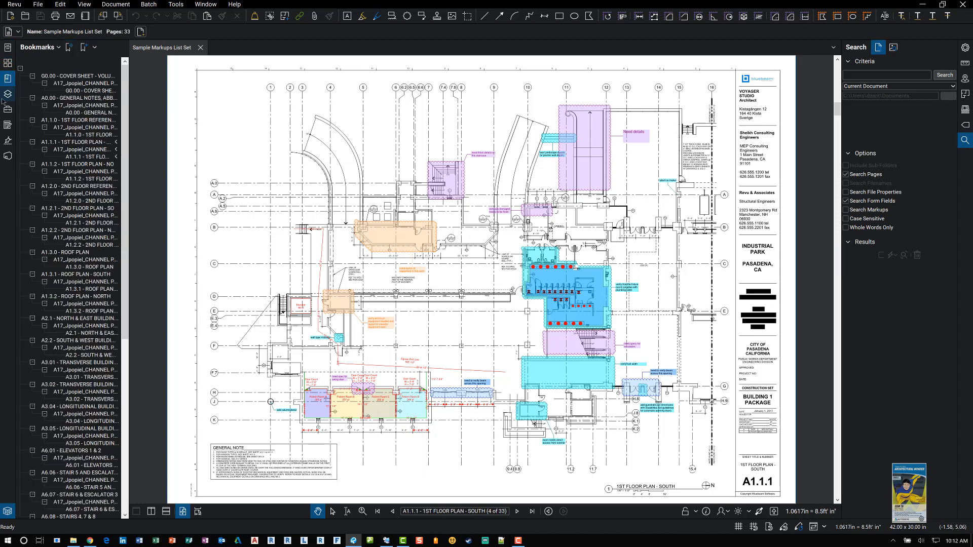
{"action": "left_click", "coordinate": [7, 93]}
{"action": "left_click", "coordinate": [7, 109]}
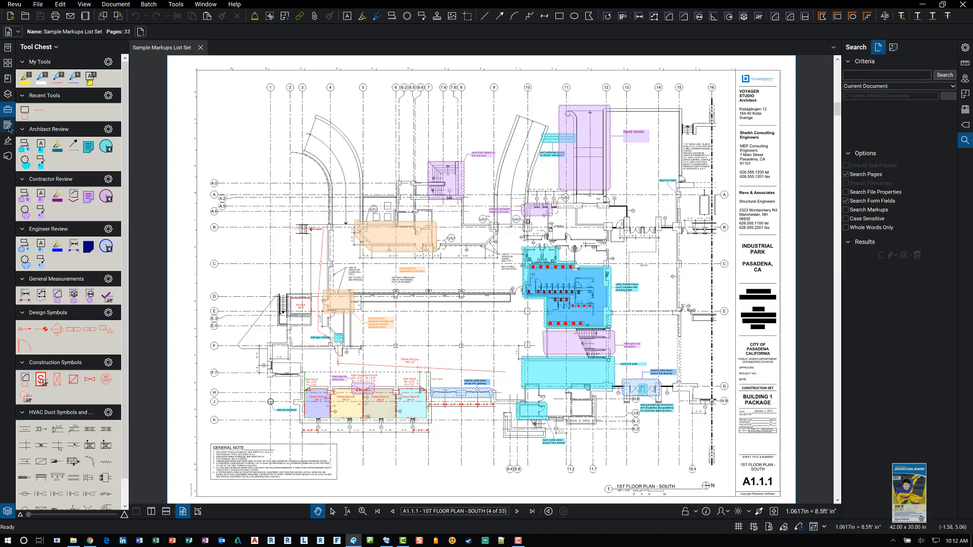
{"action": "left_click", "coordinate": [7, 125]}
{"action": "left_click", "coordinate": [7, 156]}
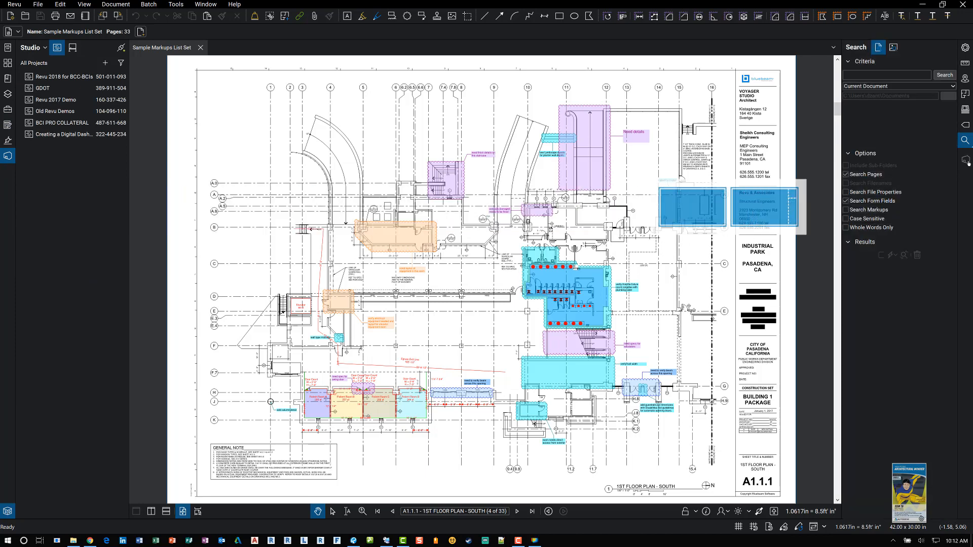
Move the Studio panel into the opposite sidebar with the Search panel, then pull it out as a floating panel
{"action": "left_click_drag", "start_coordinate": [969, 162], "coordinate": [970, 176]}
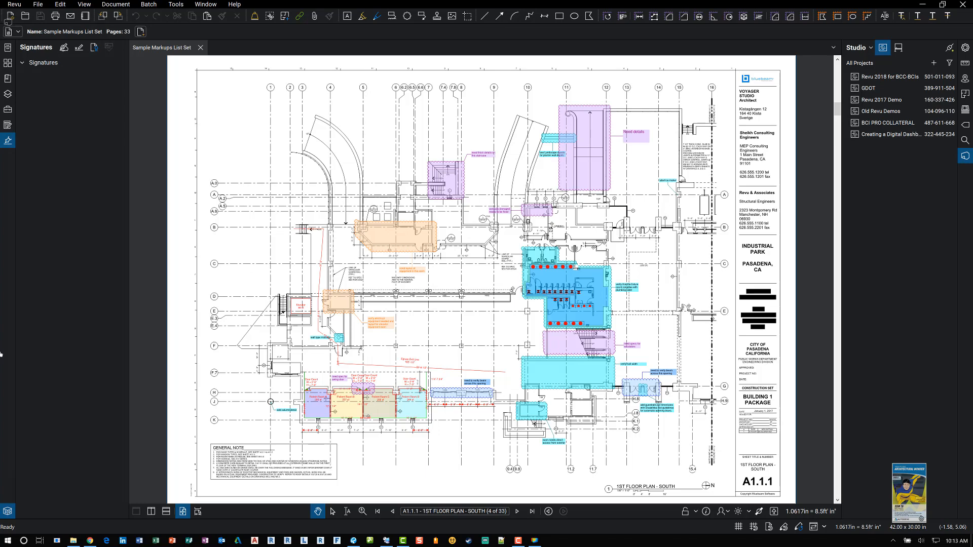
{"action": "mouse_move", "coordinate": [0, 355]}
{"action": "left_mouse_down"}
{"action": "mouse_move", "coordinate": [120, 514]}
{"action": "mouse_move", "coordinate": [94, 419]}
{"action": "mouse_move", "coordinate": [80, 477]}
{"action": "mouse_move", "coordinate": [74, 319]}
{"action": "left_mouse_up"}
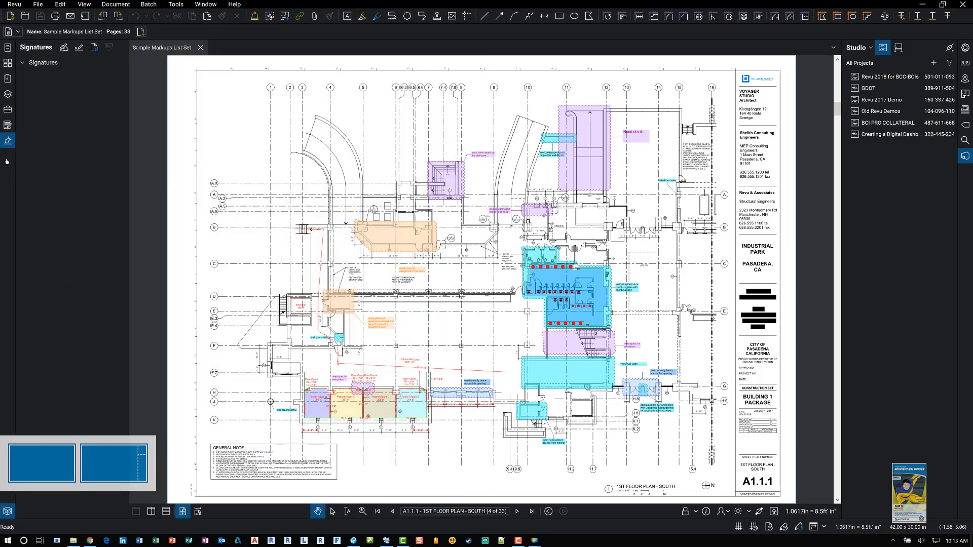
{"action": "left_click_drag", "start_coordinate": [8, 161], "coordinate": [7, 162]}
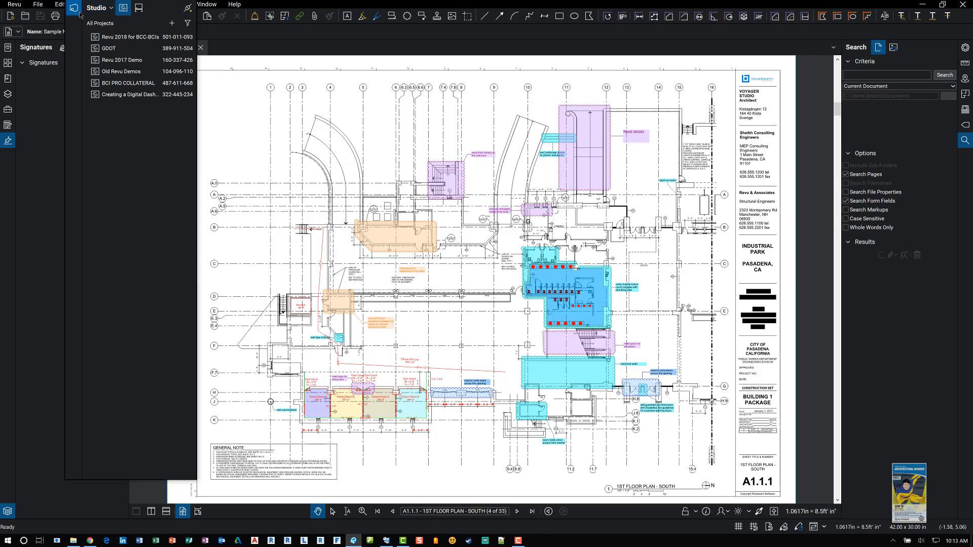
Dock the floating Studio panel back in the Signatures panel's sidebar and order it last, after Signatures
{"action": "left_click_drag", "start_coordinate": [73, 13], "coordinate": [89, 60]}
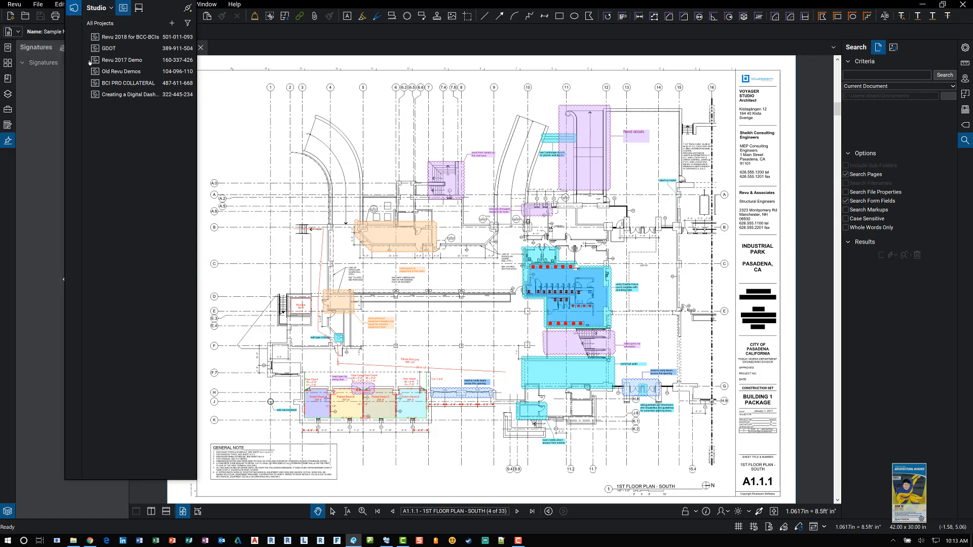
{"action": "left_click_drag", "start_coordinate": [96, 131], "coordinate": [97, 132]}
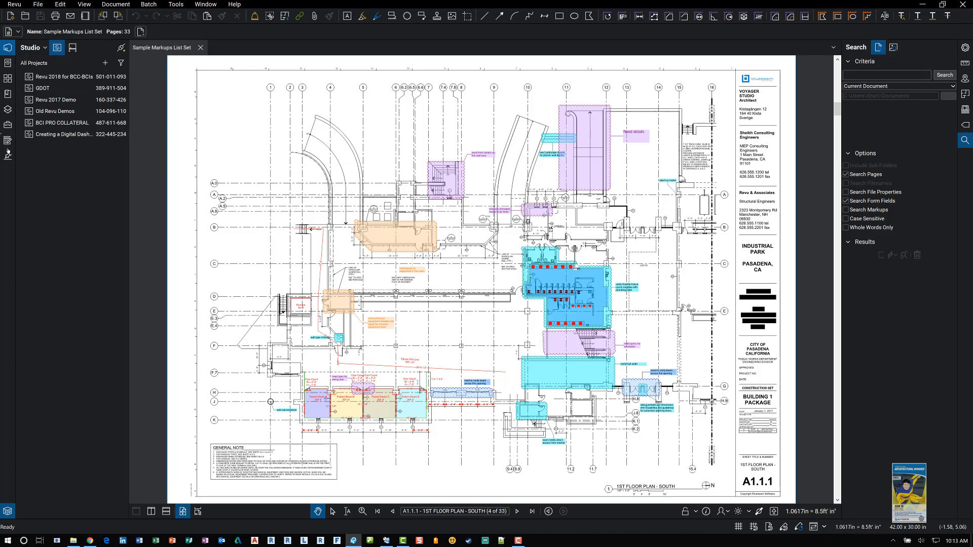
{"action": "left_click_drag", "start_coordinate": [8, 164], "coordinate": [9, 158]}
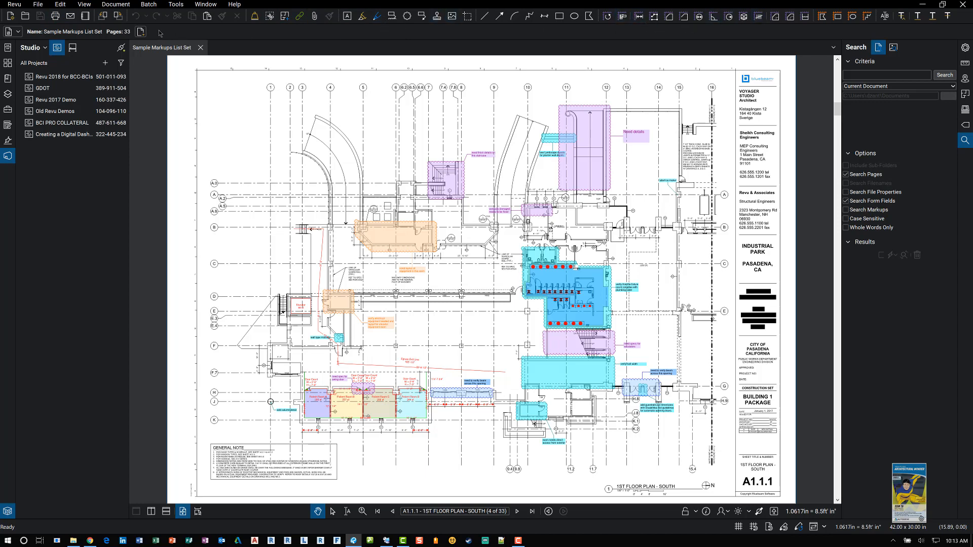
{"action": "left_click", "coordinate": [38, 5]}
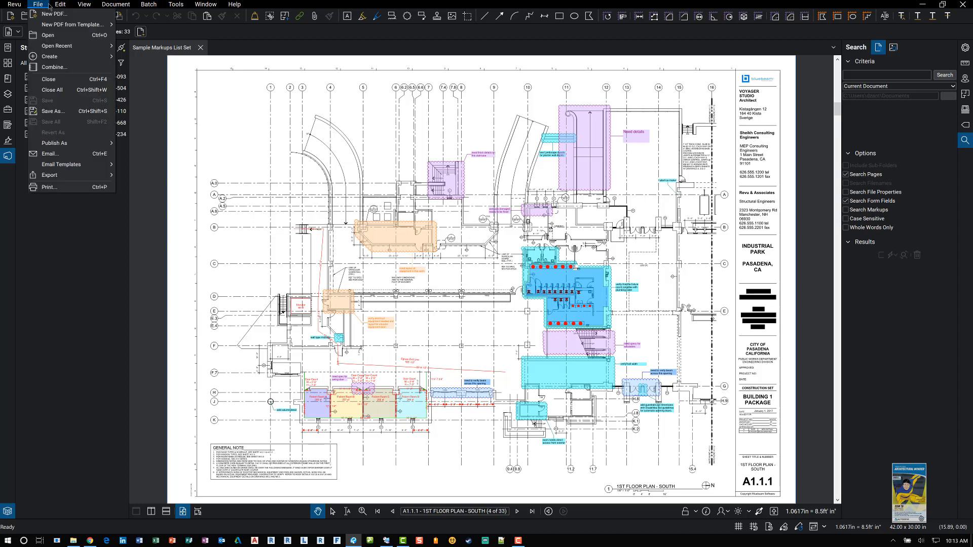
{"action": "mouse_move", "coordinate": [83, 5]}
{"action": "mouse_move", "coordinate": [116, 5]}
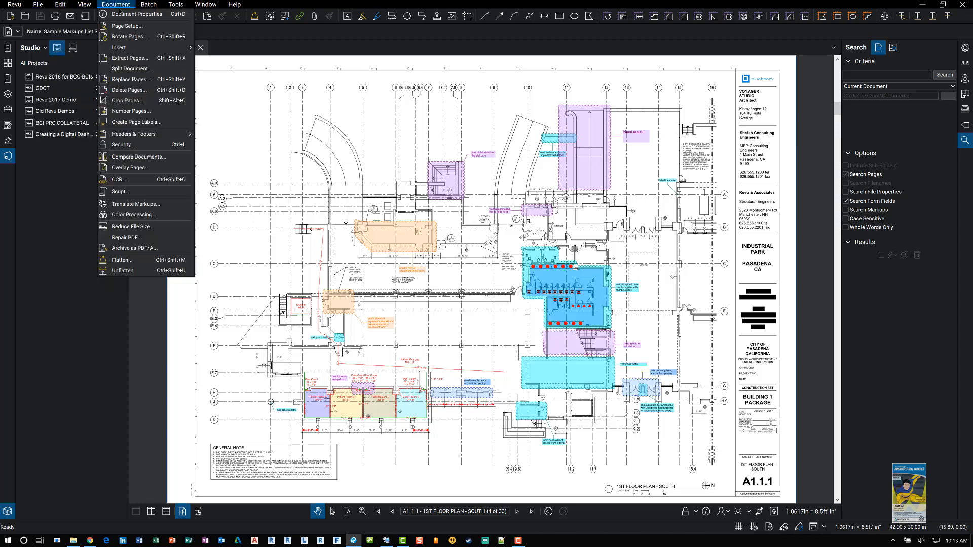
{"action": "mouse_move", "coordinate": [168, 5]}
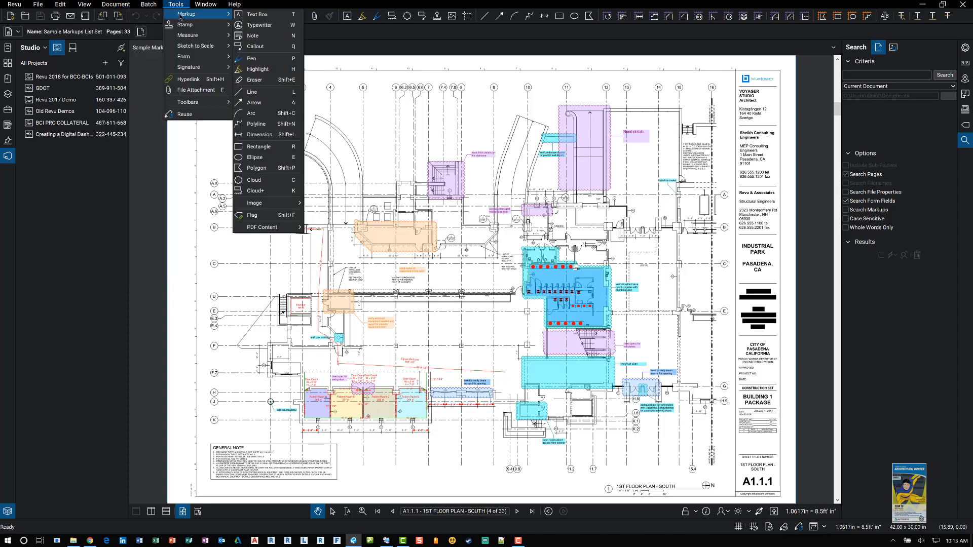
{"action": "left_click", "coordinate": [253, 4]}
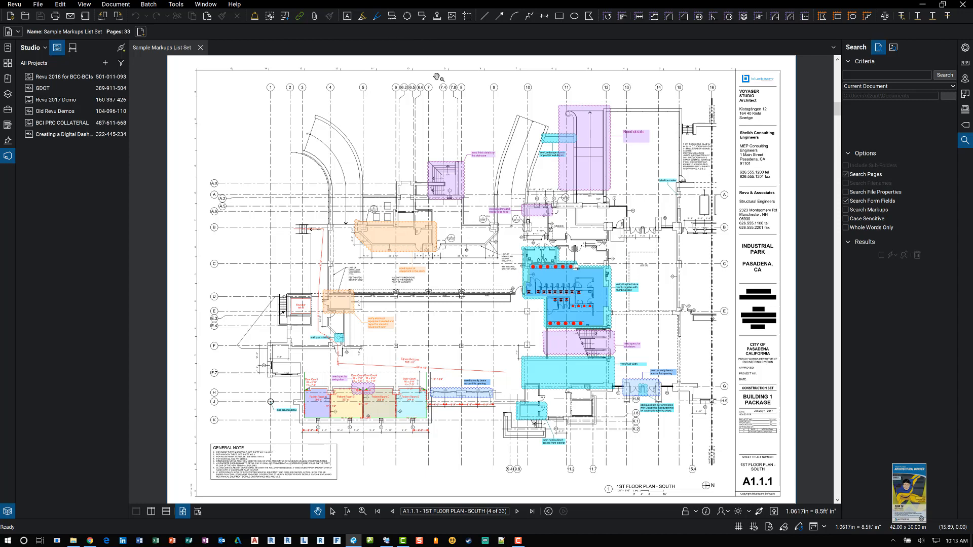
Show the Properties panel and widen both sidebars around the floor plan
{"action": "left_click", "coordinate": [964, 48]}
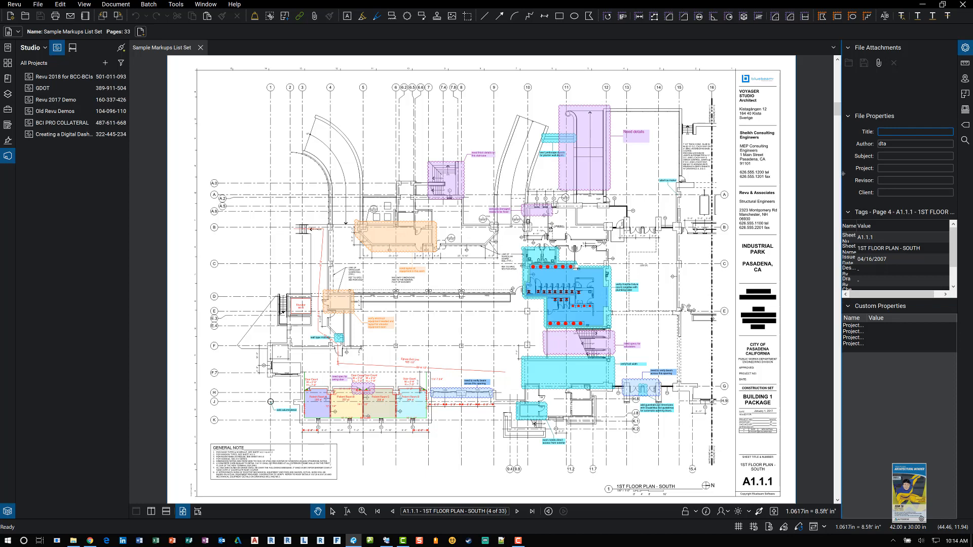
{"action": "left_click_drag", "start_coordinate": [842, 173], "coordinate": [813, 166]}
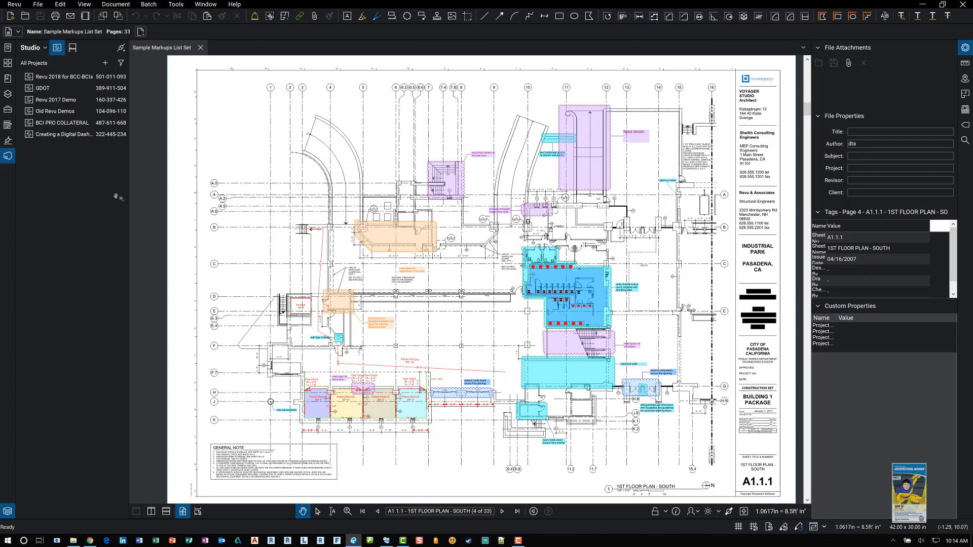
{"action": "left_click_drag", "start_coordinate": [130, 219], "coordinate": [144, 220]}
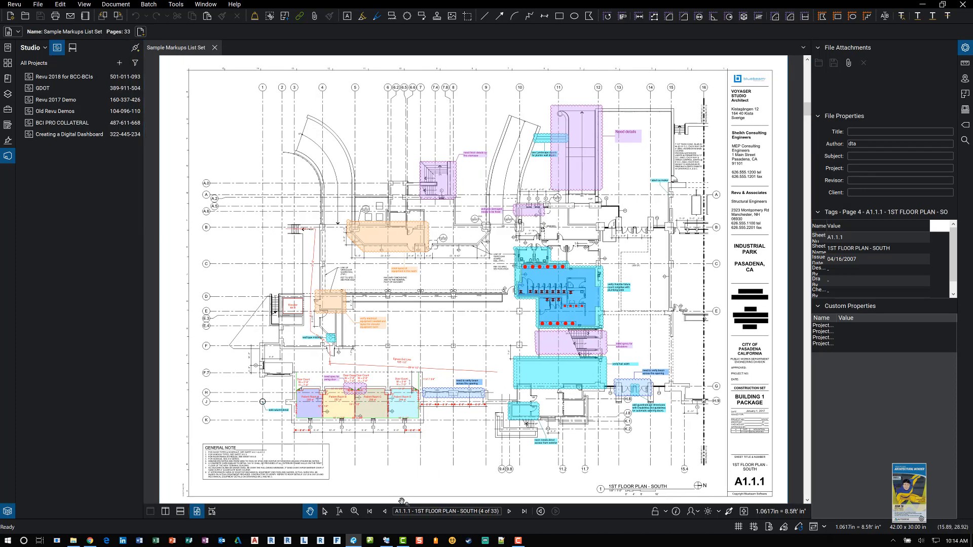
Expand the panel area under the drawing and show the Markups List
{"action": "left_click", "coordinate": [8, 511]}
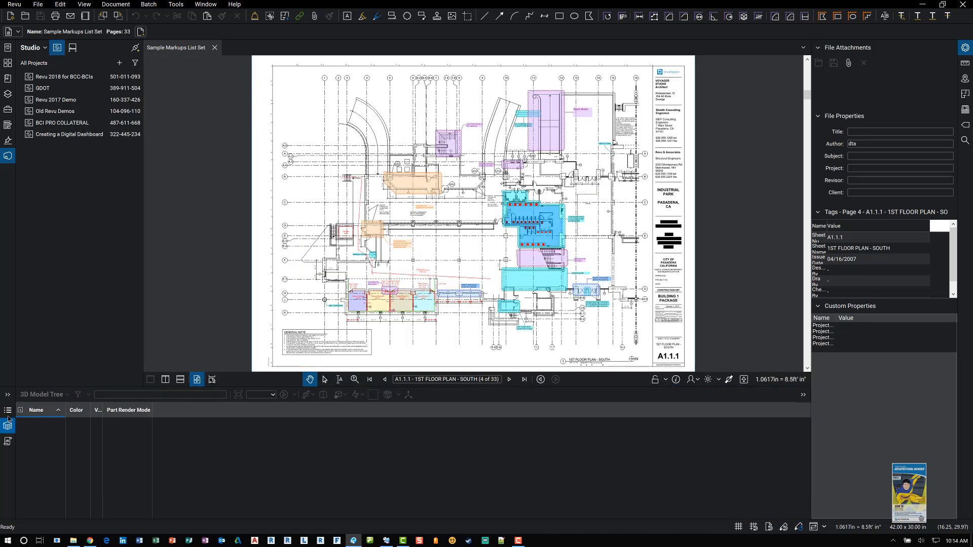
{"action": "left_click", "coordinate": [8, 412]}
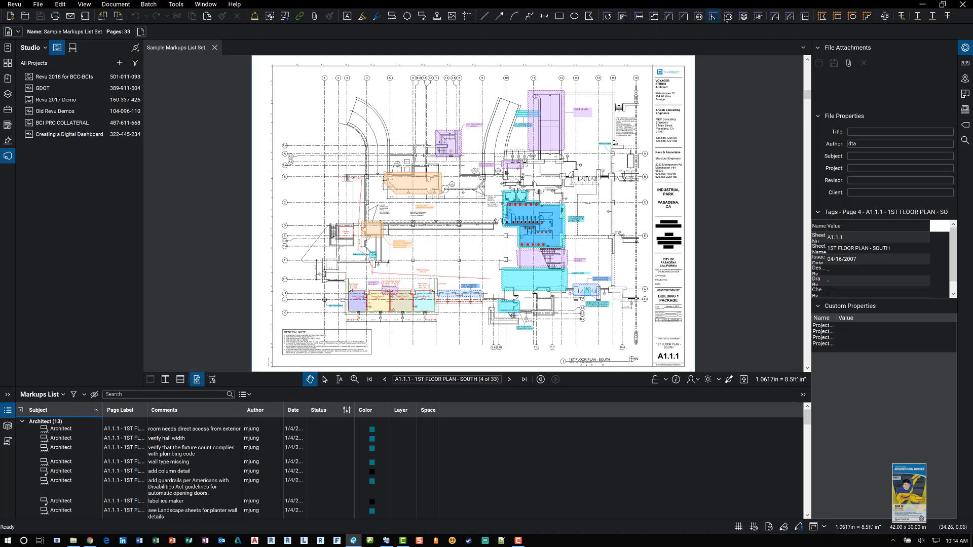
Start a Rectangle markup near grid line 5 of the first floor plan and set its fill color to cyan
{"action": "left_click", "coordinate": [172, 4]}
{"action": "mouse_move", "coordinate": [179, 16]}
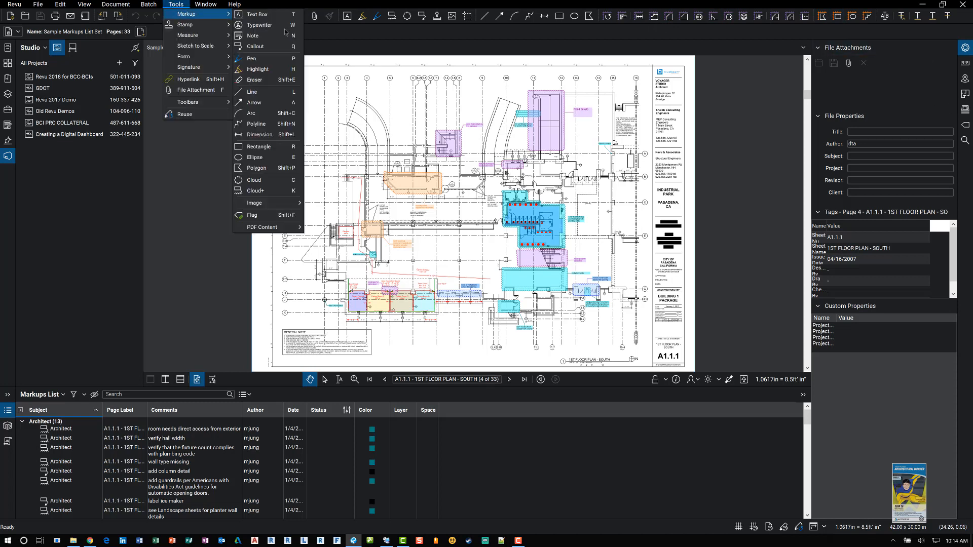
{"action": "left_click", "coordinate": [256, 150]}
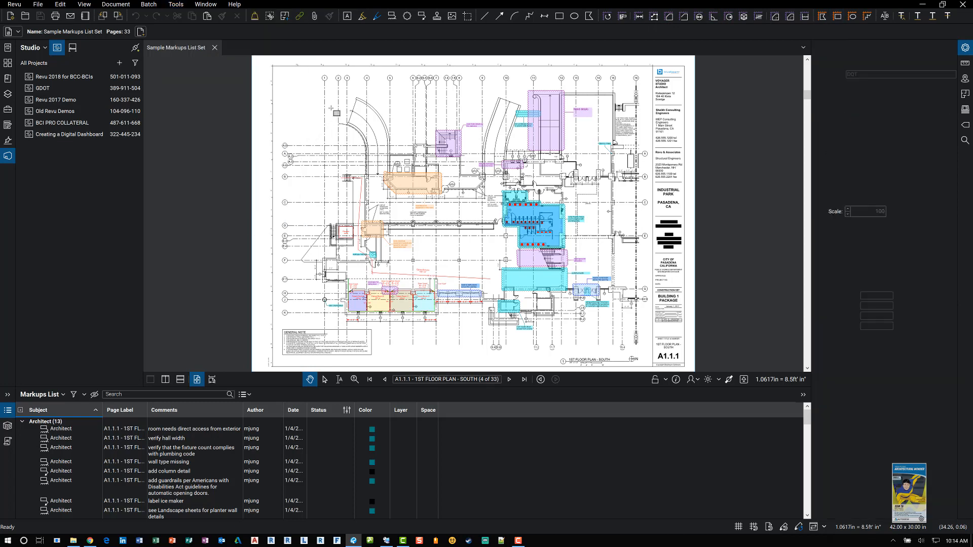
{"action": "scroll", "coordinate": [387, 100], "scroll_direction": "up", "scroll_amount": 5}
{"action": "left_click_drag", "start_coordinate": [408, 127], "coordinate": [382, 183]}
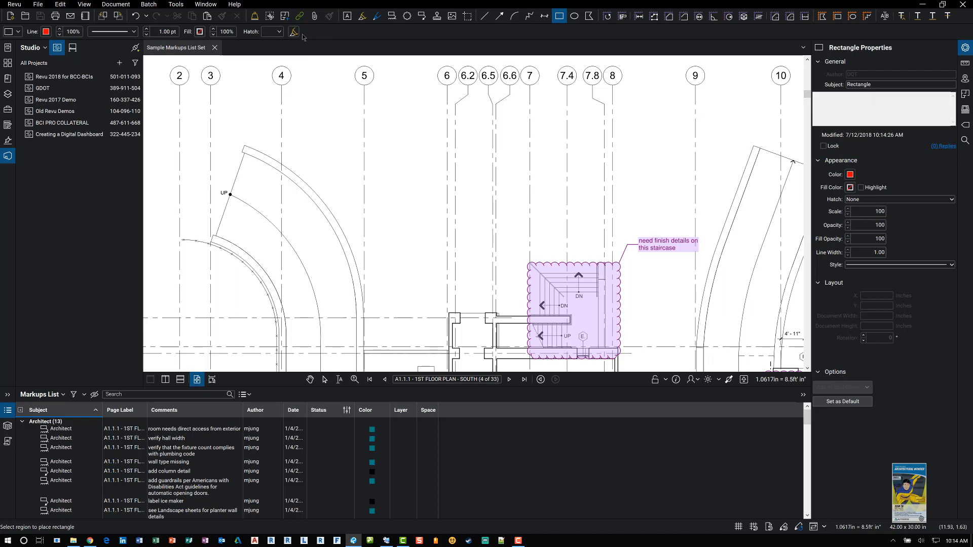
{"action": "left_click", "coordinate": [45, 33]}
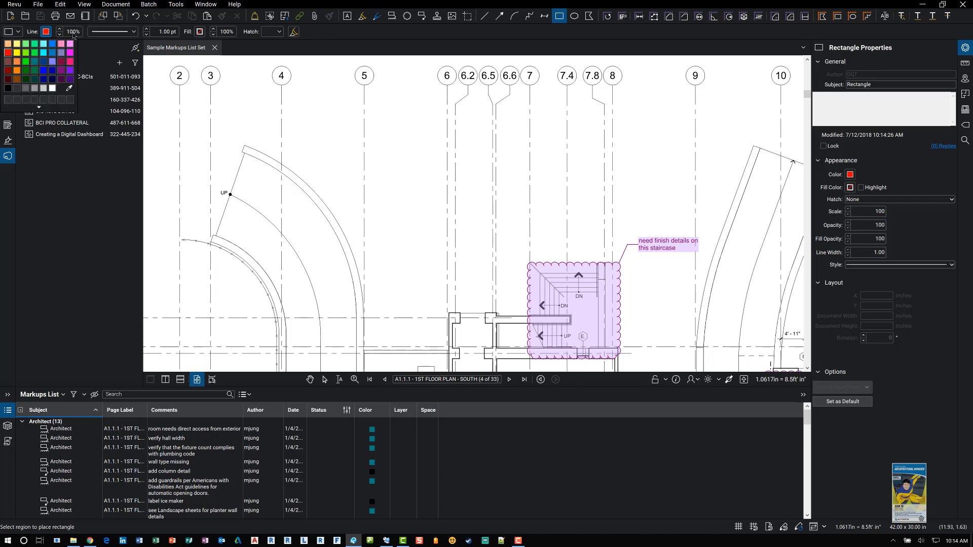
{"action": "left_click", "coordinate": [60, 37]}
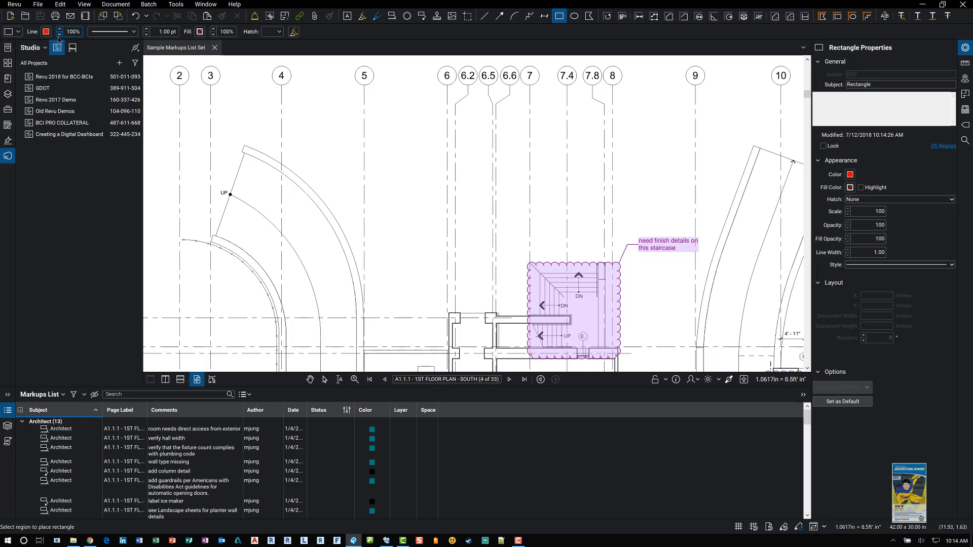
{"action": "left_click", "coordinate": [96, 33]}
{"action": "left_click", "coordinate": [96, 33]}
{"action": "left_click", "coordinate": [200, 32]}
Set the rectangle markup's line color to green and its line style to cloud
{"action": "left_click", "coordinate": [46, 31]}
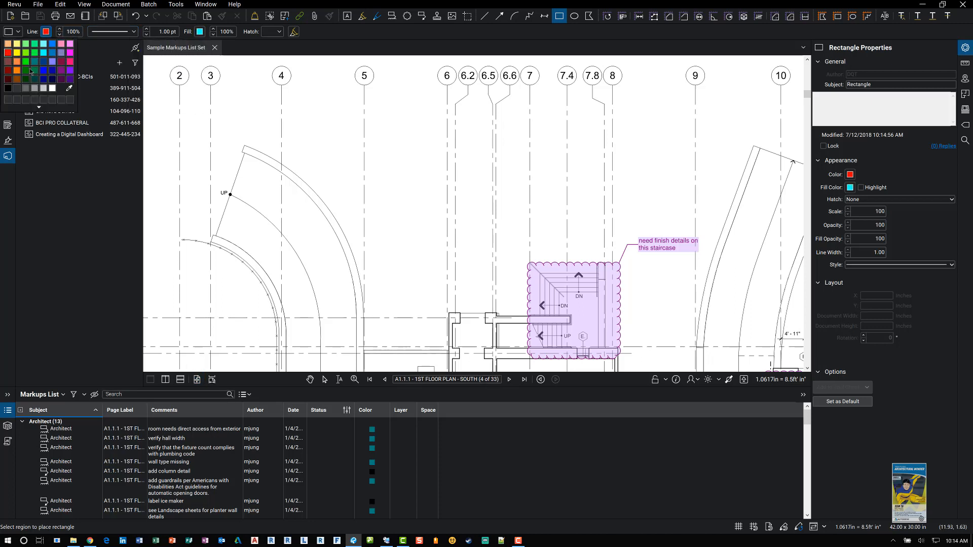
{"action": "left_click", "coordinate": [26, 62]}
{"action": "left_click", "coordinate": [130, 33]}
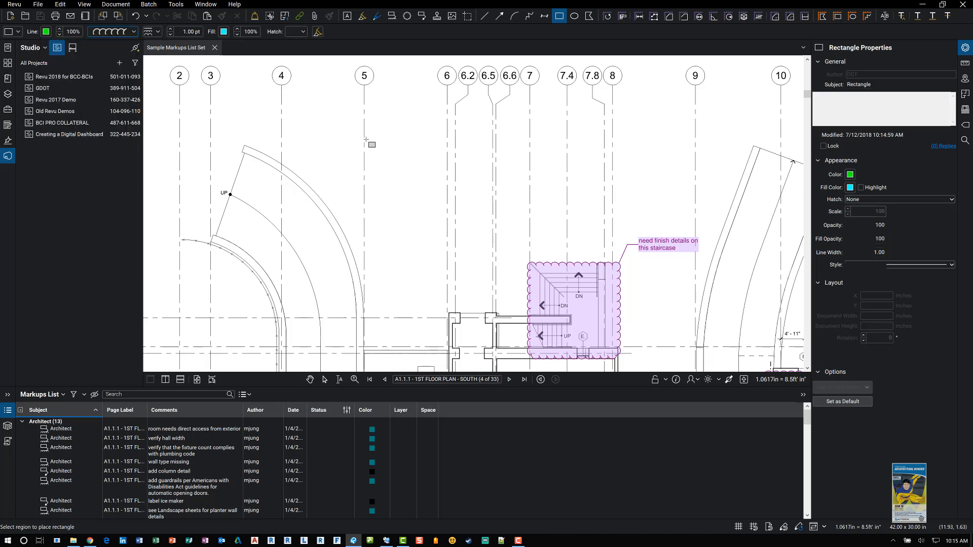
Draw the rectangle, about 1.73 by 1.54 inches, across grid line 5 beside the curved ramp
{"action": "left_click_drag", "start_coordinate": [355, 131], "coordinate": [422, 190]}
{"action": "scroll", "coordinate": [403, 164], "scroll_direction": "up", "scroll_amount": 5}
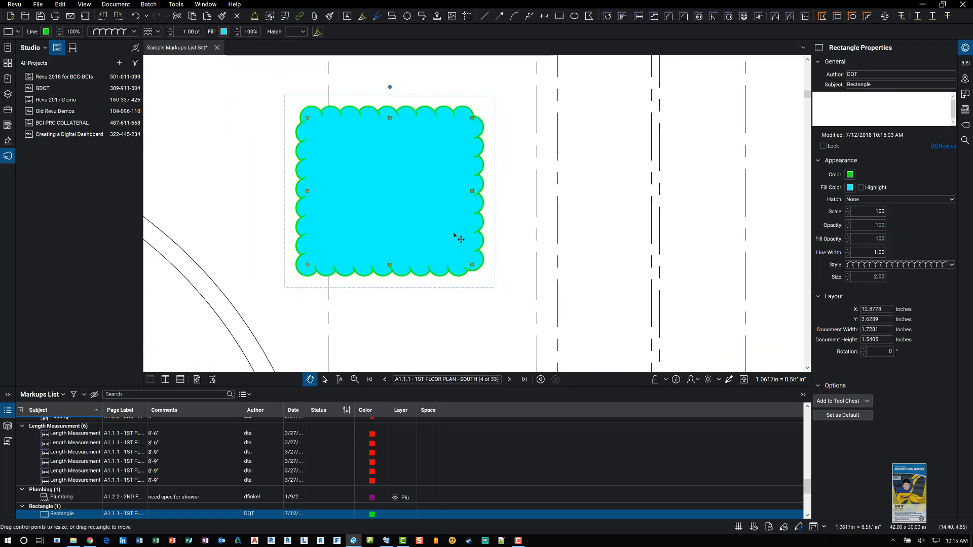
{"action": "left_click_drag", "start_coordinate": [455, 233], "coordinate": [475, 264]}
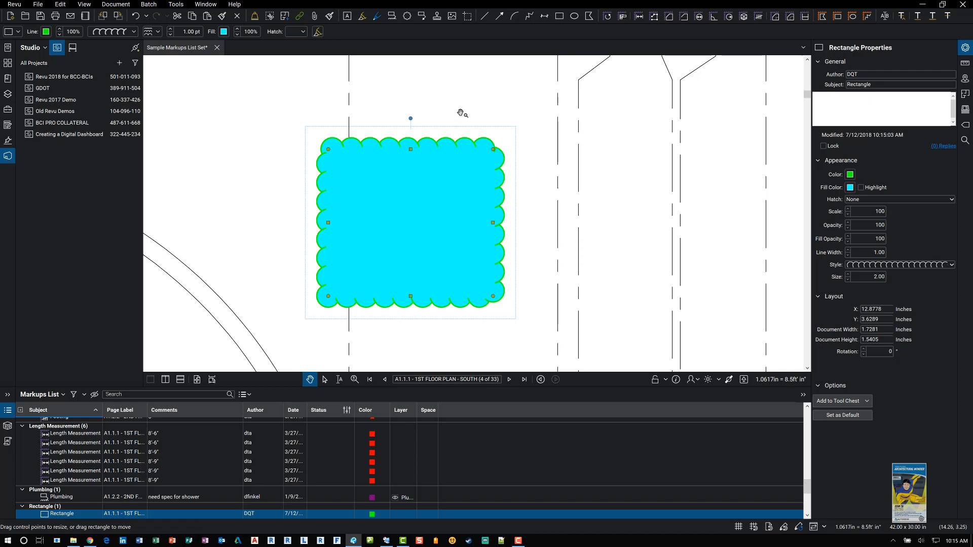
Activate the Select tool and deselect the cloud-edged rectangle on the floor plan
{"action": "left_click", "coordinate": [325, 379]}
{"action": "left_click", "coordinate": [242, 154]}
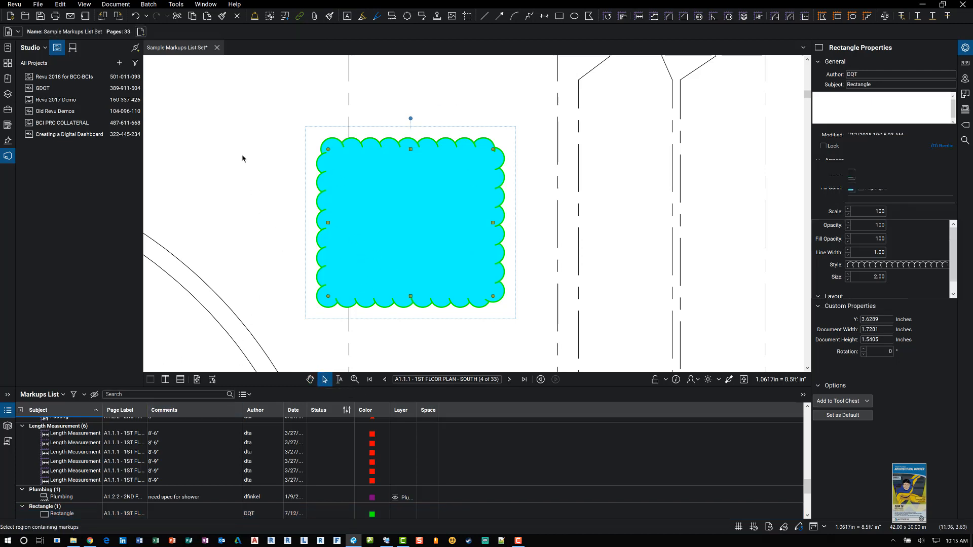
Open Preferences, examine the General, Interface, Tools, Studio and Window categories, and close the dialog without changing any setting
{"action": "left_click", "coordinate": [15, 4]}
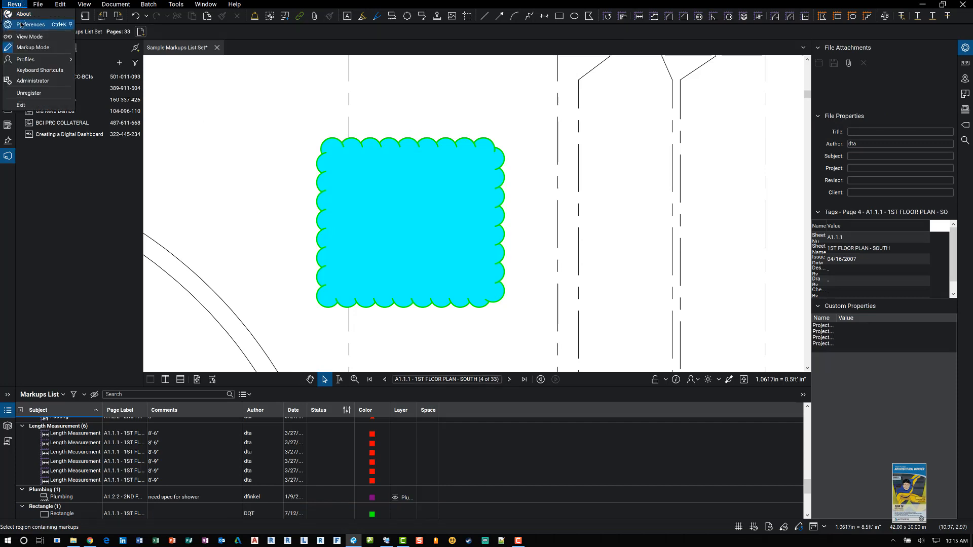
{"action": "left_click", "coordinate": [20, 25]}
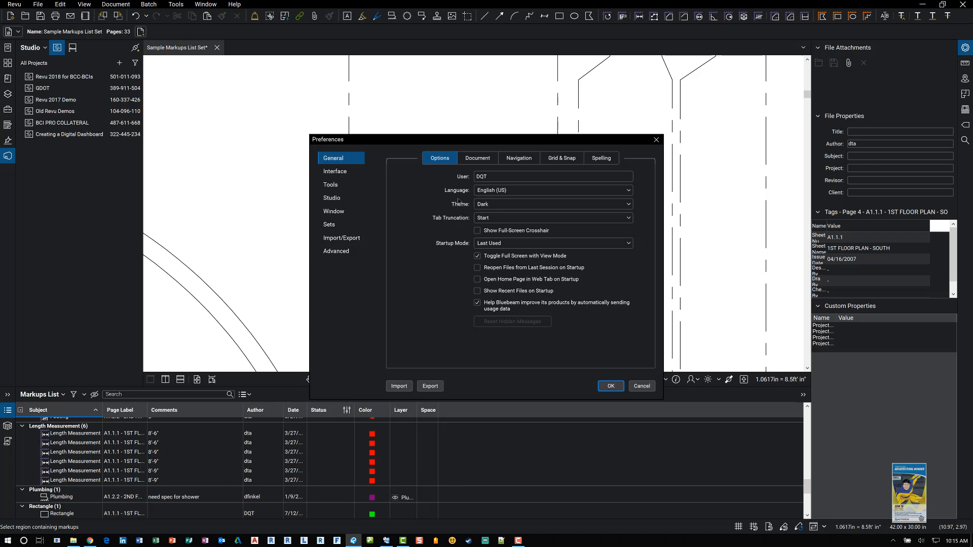
{"action": "left_click", "coordinate": [347, 173]}
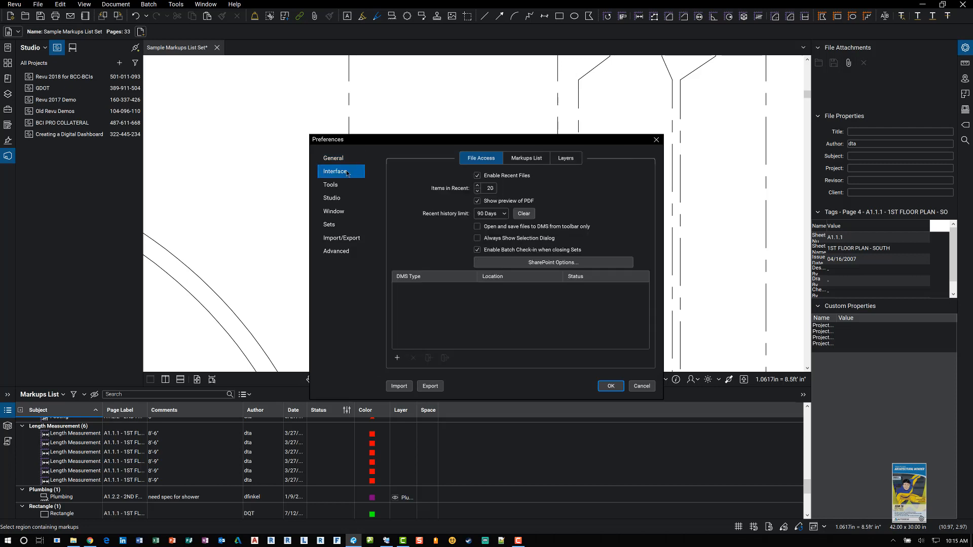
{"action": "left_click", "coordinate": [342, 185]}
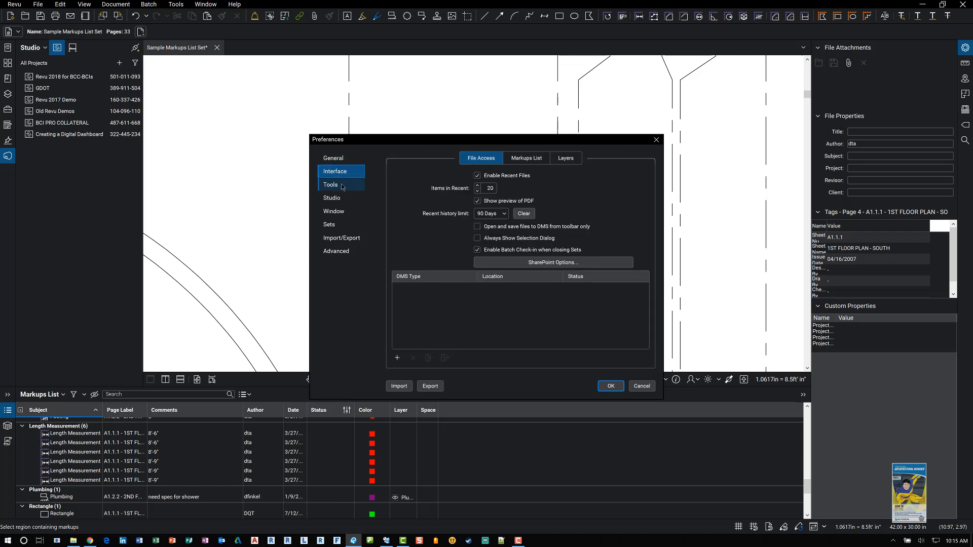
{"action": "left_click", "coordinate": [337, 198]}
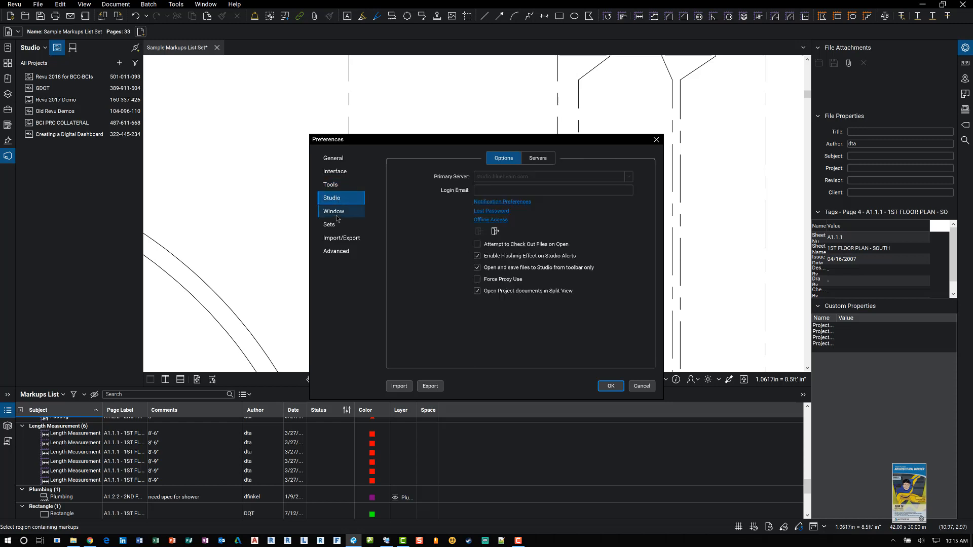
{"action": "left_click", "coordinate": [337, 217]}
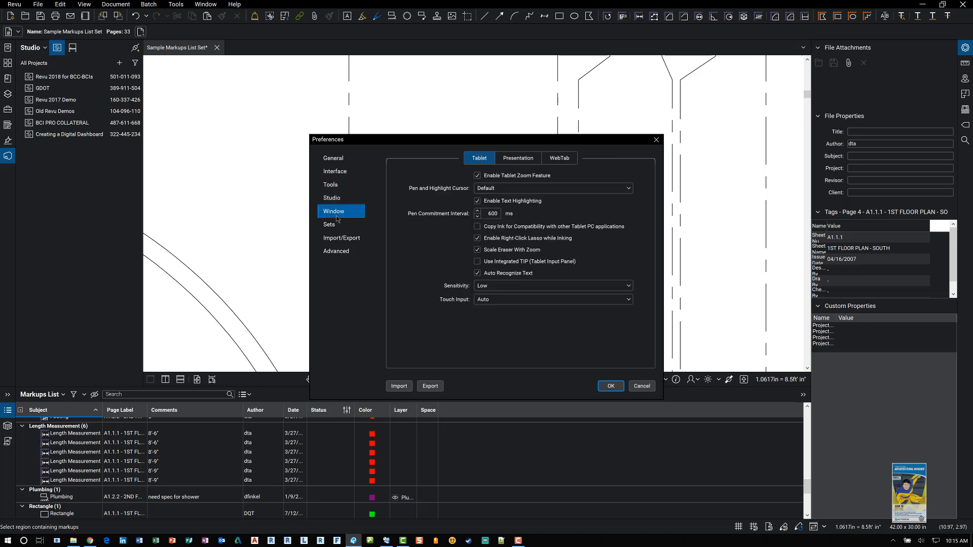
{"action": "left_click", "coordinate": [656, 140]}
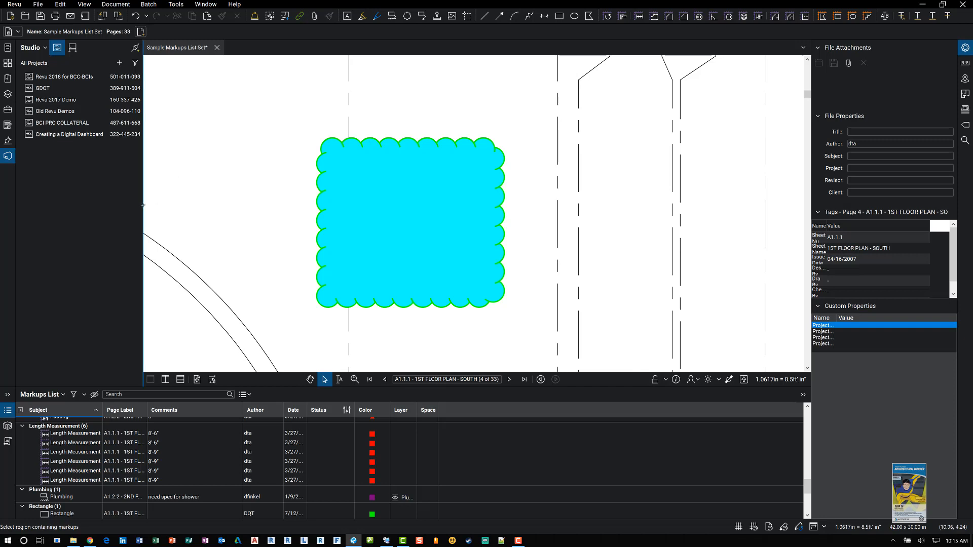
Widen the Studio panel area, and collapse the Studio, Properties and Markups List panel areas so the drawing fills the workspace
{"action": "mouse_move", "coordinate": [143, 205]}
{"action": "left_mouse_down"}
{"action": "mouse_move", "coordinate": [157, 205]}
{"action": "mouse_move", "coordinate": [122, 204]}
{"action": "mouse_move", "coordinate": [165, 207]}
{"action": "mouse_move", "coordinate": [132, 208]}
{"action": "mouse_move", "coordinate": [143, 210]}
{"action": "left_mouse_up"}
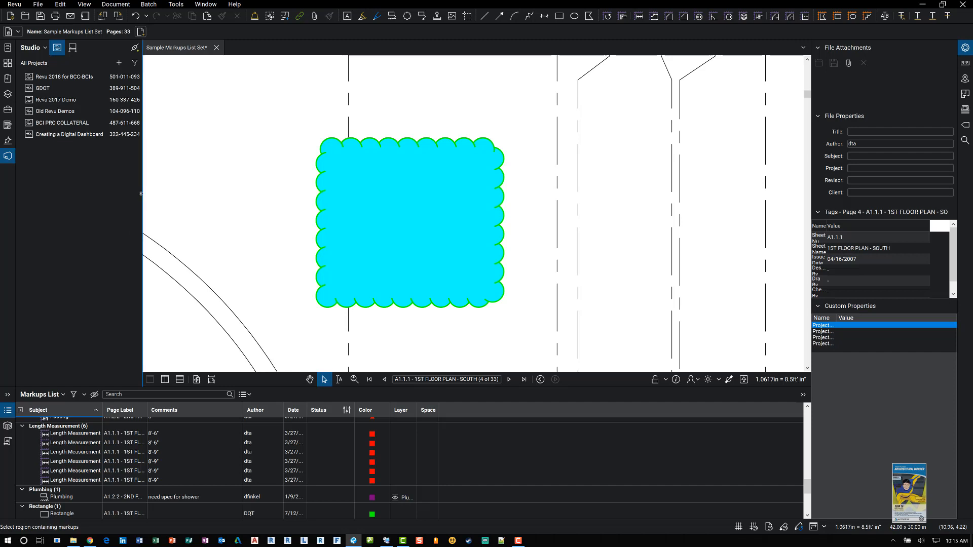
{"action": "left_click_drag", "start_coordinate": [142, 193], "coordinate": [163, 196]}
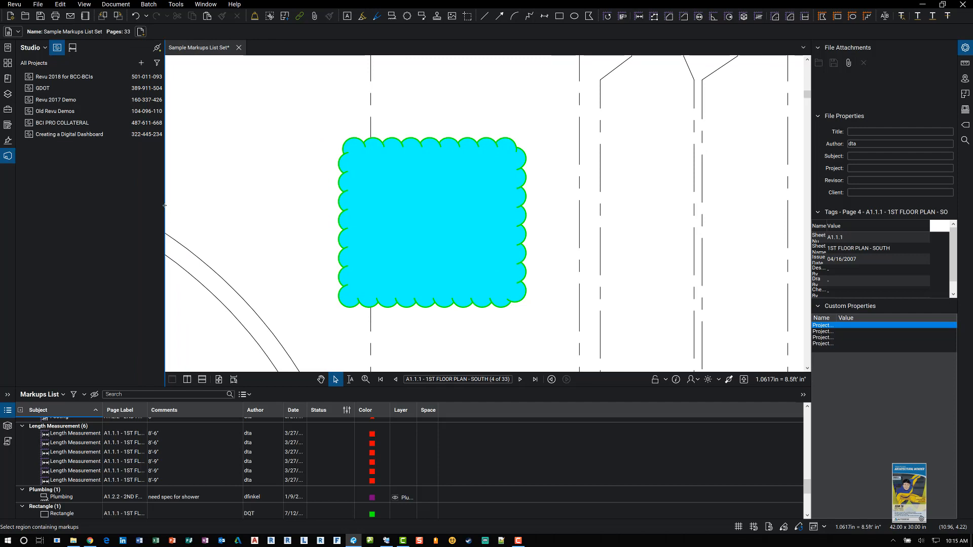
{"action": "double_click", "coordinate": [165, 206]}
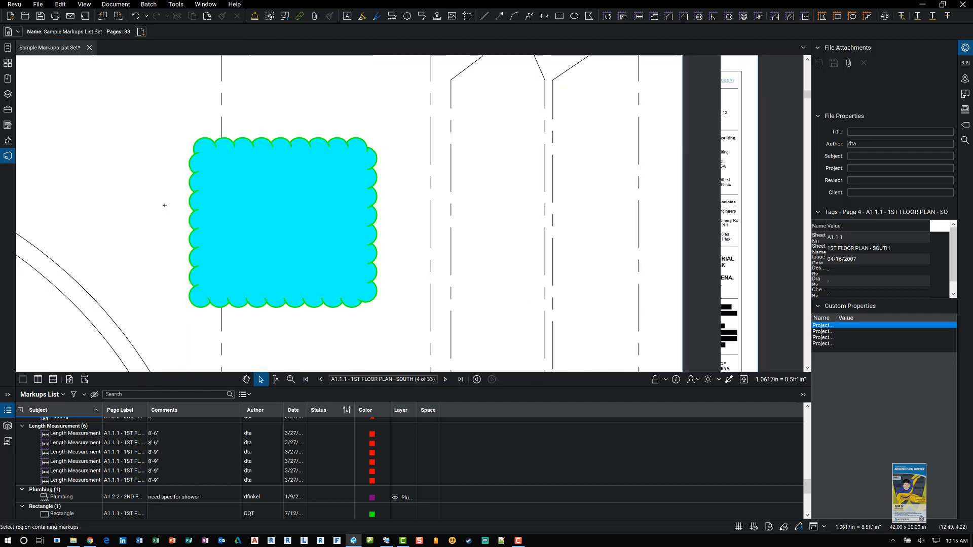
{"action": "double_click", "coordinate": [810, 90]}
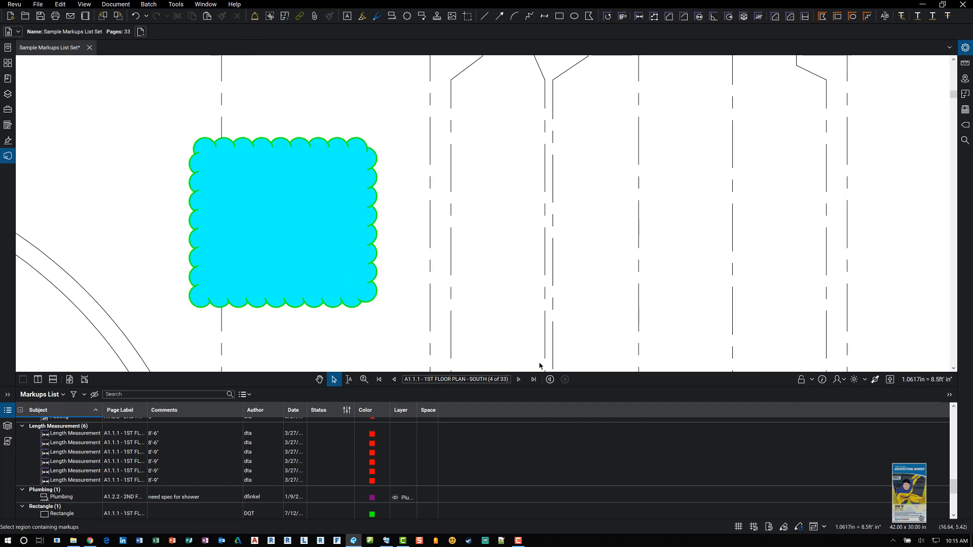
{"action": "double_click", "coordinate": [531, 387]}
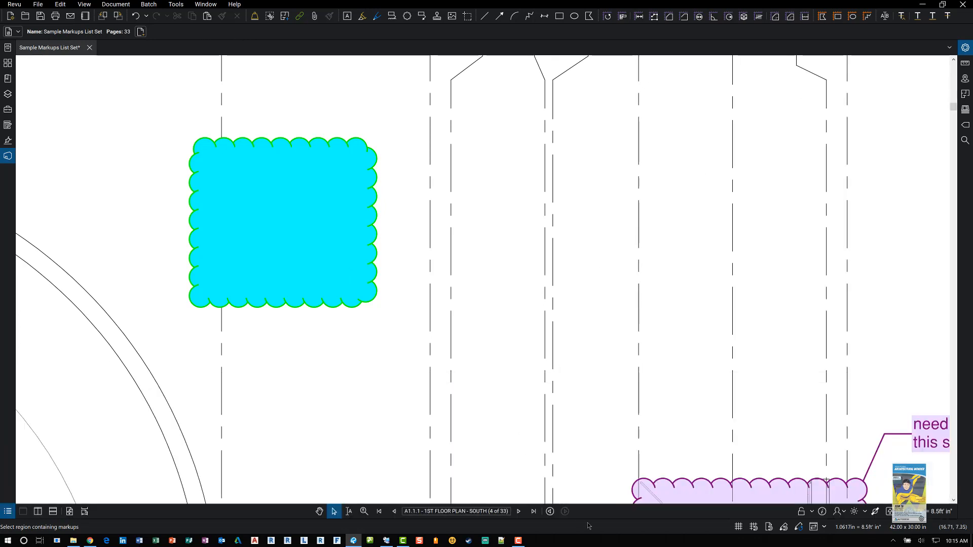
Expand the Markups List at a reduced height, and expand the Properties and Studio panel areas beside the drawing
{"action": "double_click", "coordinate": [588, 519]}
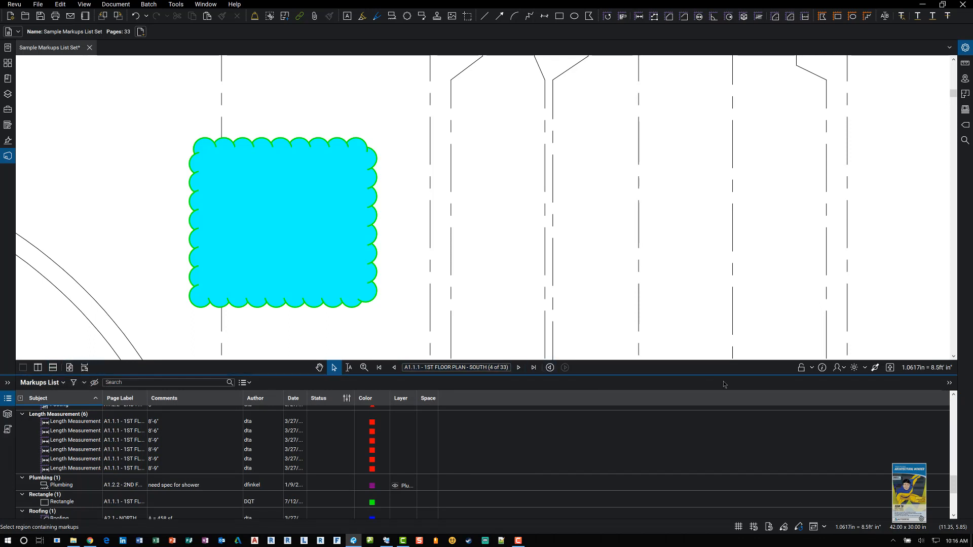
{"action": "left_click_drag", "start_coordinate": [754, 373], "coordinate": [754, 440]}
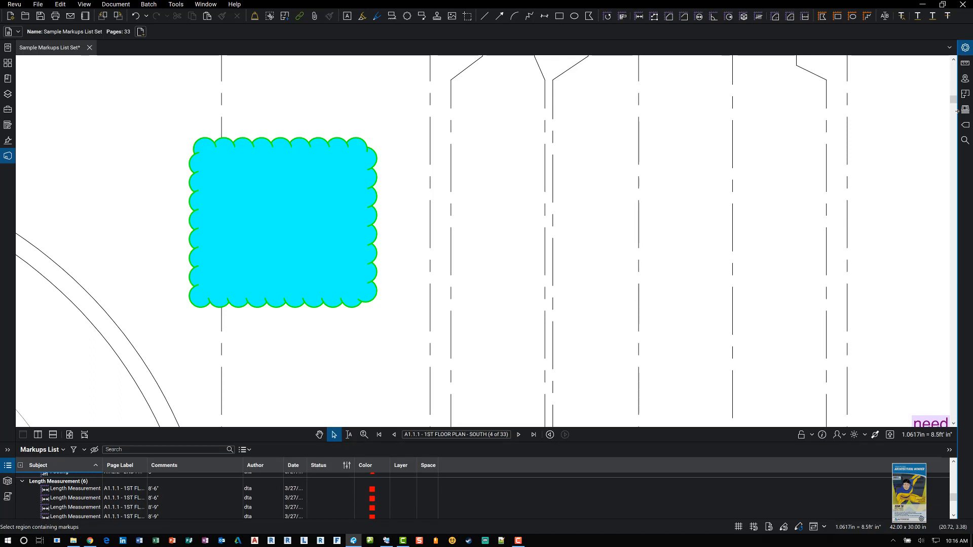
{"action": "left_click_drag", "start_coordinate": [957, 111], "coordinate": [813, 109]}
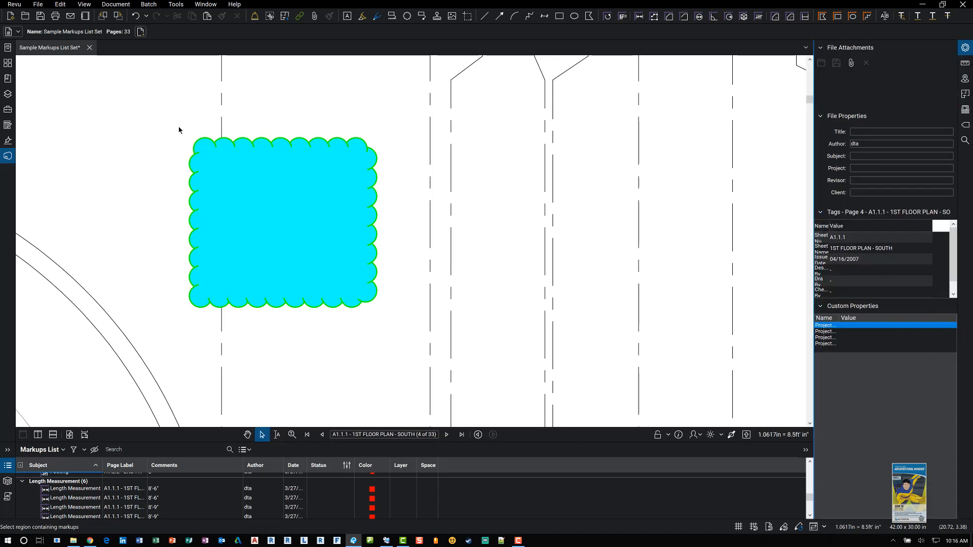
{"action": "left_click_drag", "start_coordinate": [80, 207], "coordinate": [142, 209]}
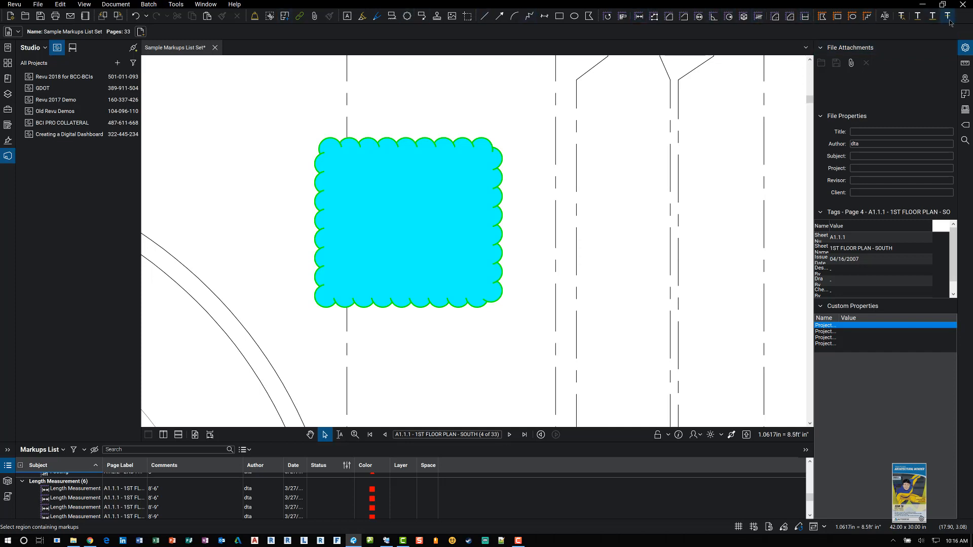
Examine the list of toolbars that can be shown or hidden, leaving the selection as it is
{"action": "right_click", "coordinate": [965, 21]}
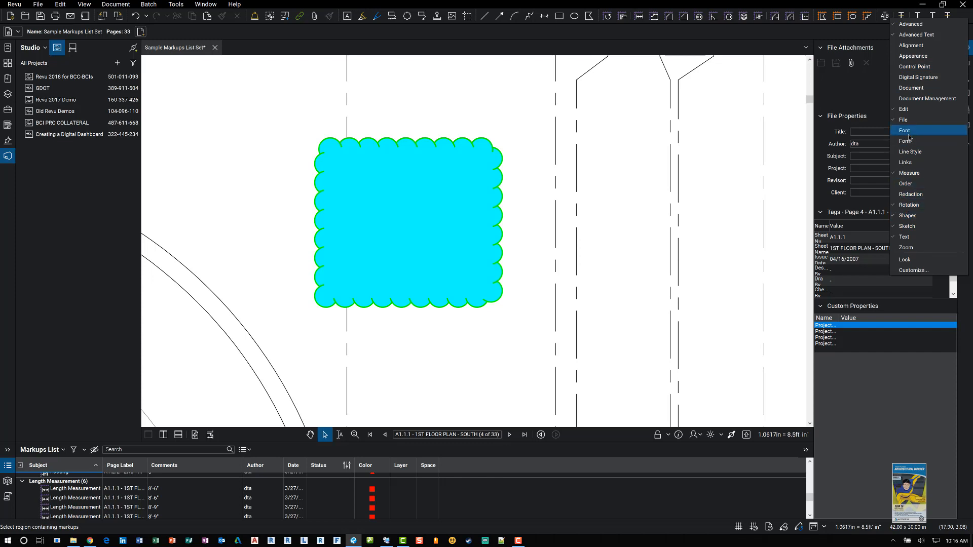
{"action": "left_click", "coordinate": [857, 31]}
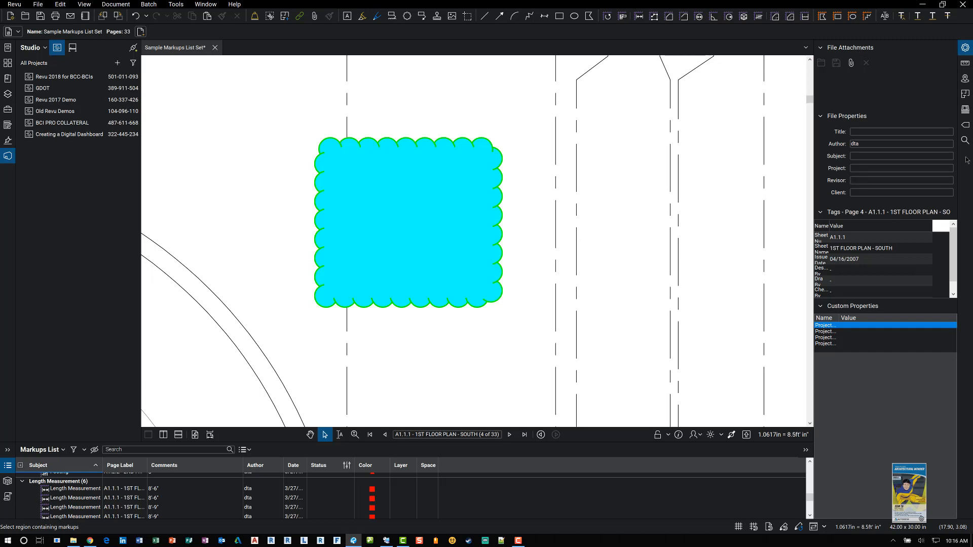
{"action": "key", "text": "ctrl"}
{"action": "key", "text": "ctrl"}
Examine which panels can be added to the panel access area beside Studio, without adding any
{"action": "right_click", "coordinate": [10, 193]}
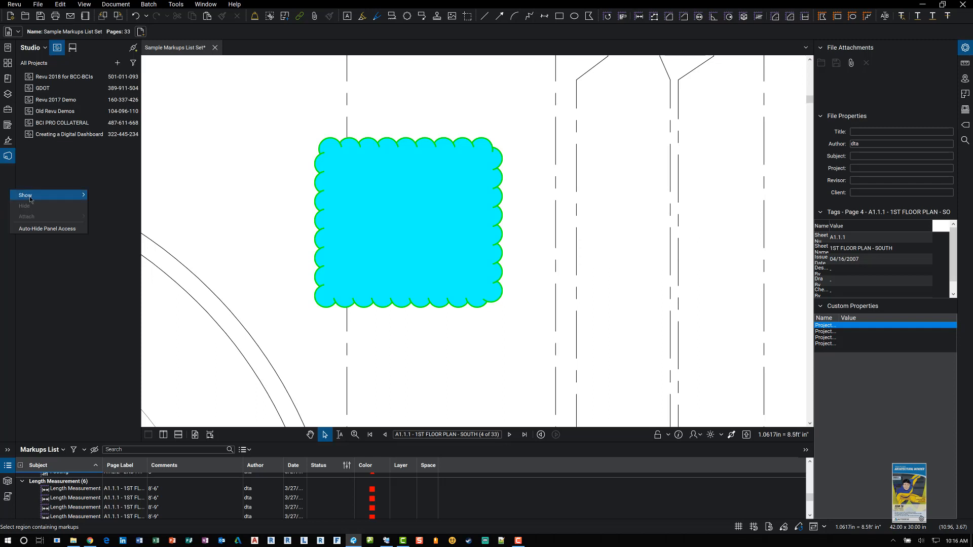
{"action": "mouse_move", "coordinate": [30, 199]}
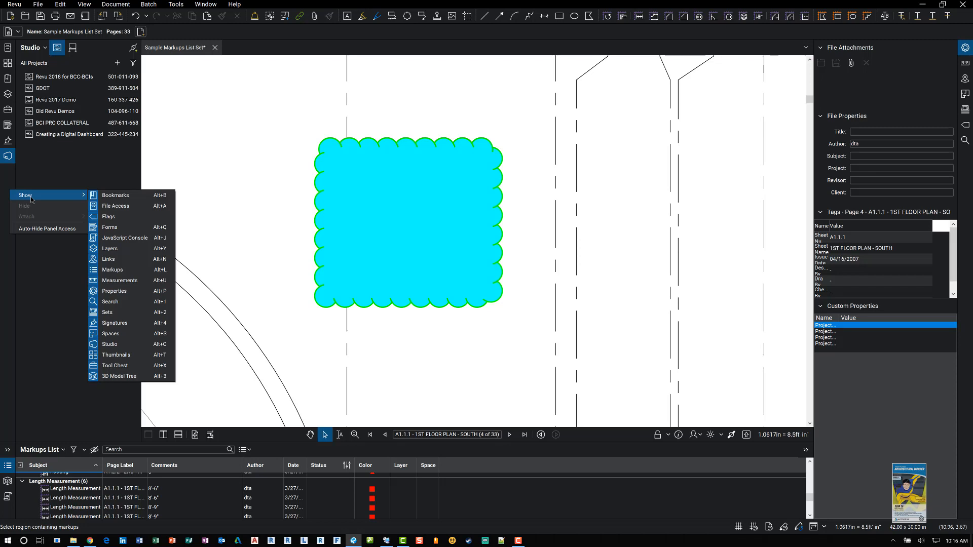
{"action": "left_click", "coordinate": [57, 272]}
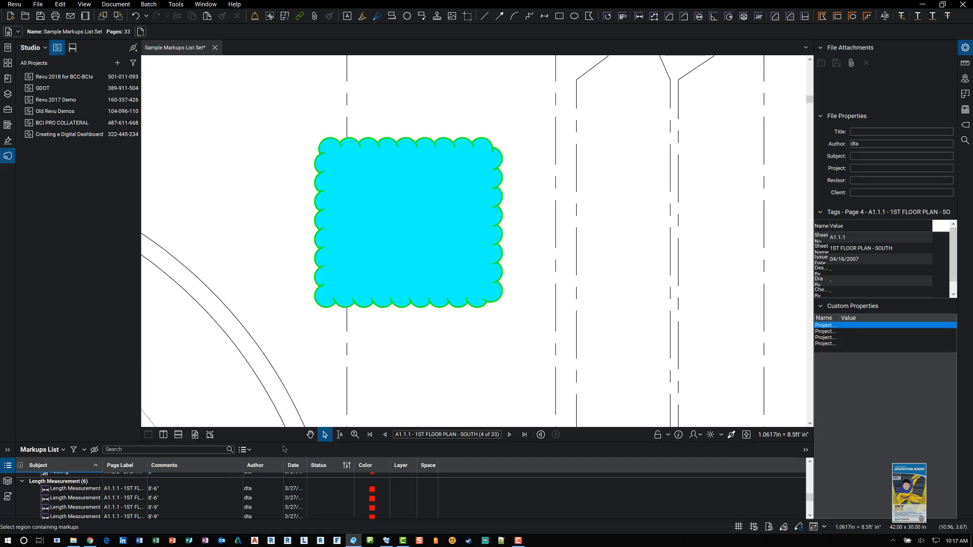
Enlarge the panel area under the drawing, view the 3D Model Tree and JavaScript Console, and return to a shorter Markups List
{"action": "left_click_drag", "start_coordinate": [287, 449], "coordinate": [285, 402]}
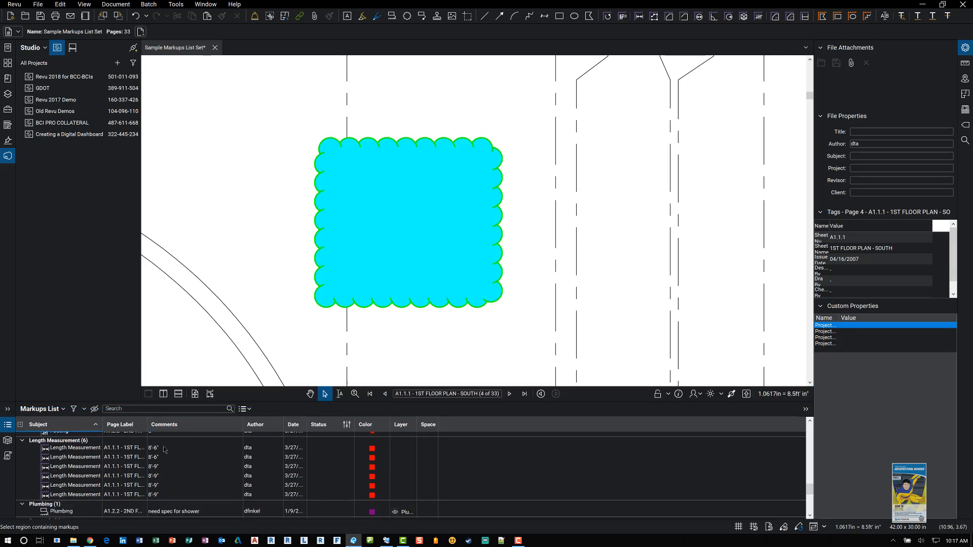
{"action": "left_click", "coordinate": [8, 441]}
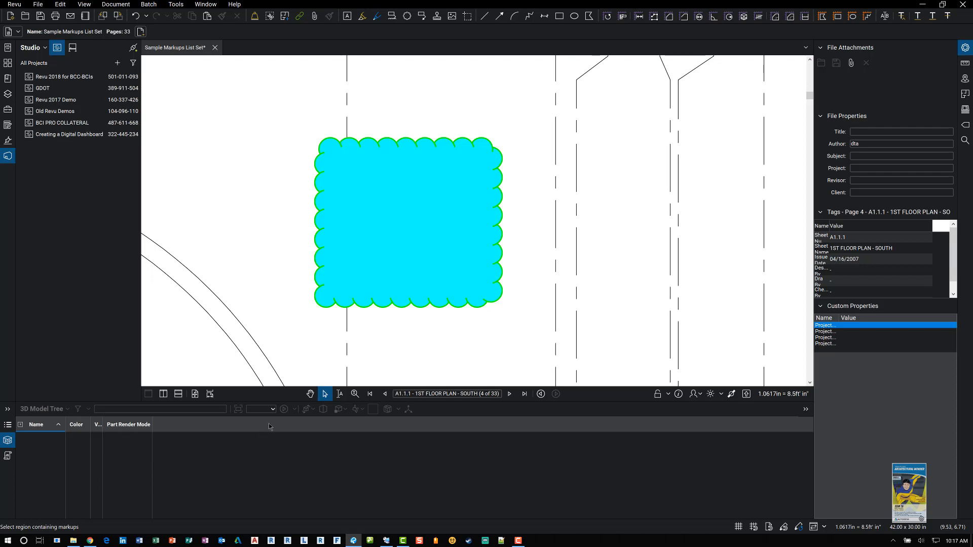
{"action": "left_click", "coordinate": [8, 459]}
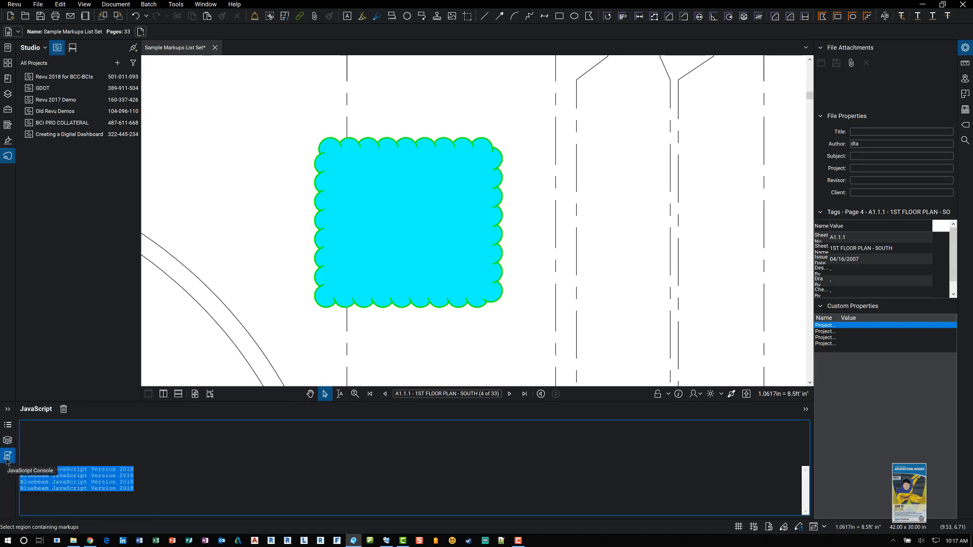
{"action": "left_click", "coordinate": [8, 427]}
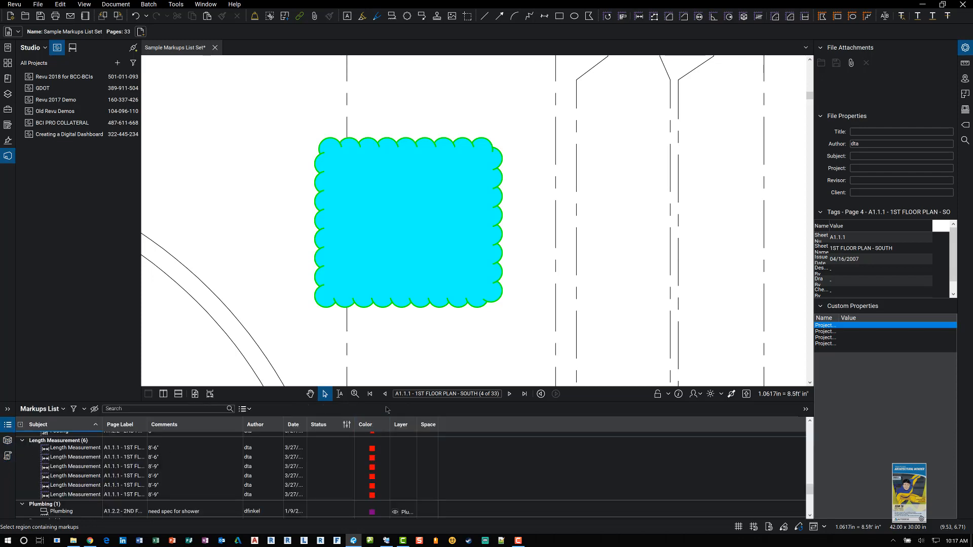
{"action": "left_click_drag", "start_coordinate": [387, 401], "coordinate": [387, 445]}
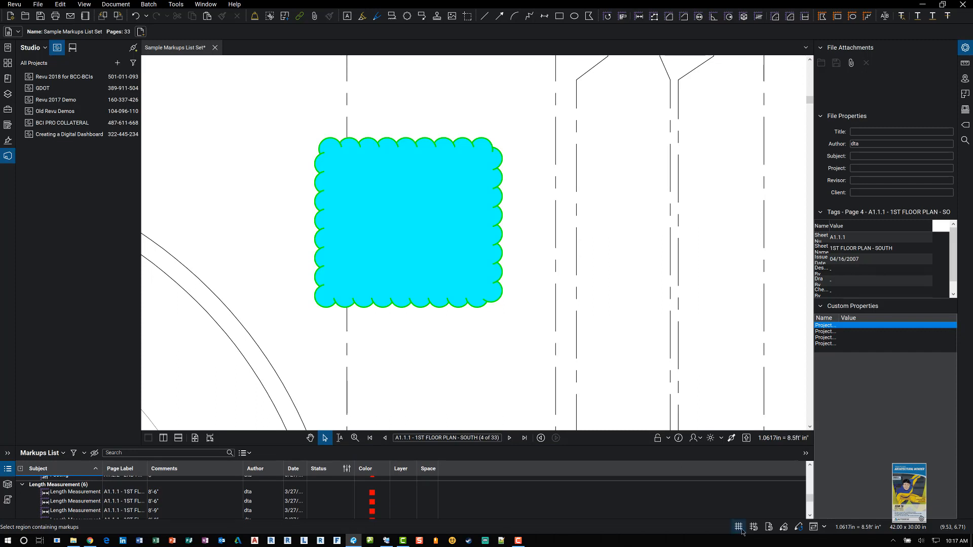
Zoom out from the cyan rectangle to view the first floor plan with all its markups
{"action": "key", "text": "ctrl"}
{"action": "key", "text": "ctrl"}
{"action": "key", "text": "ctrl"}
{"action": "scroll", "coordinate": [506, 182], "scroll_direction": "down", "scroll_amount": 3}
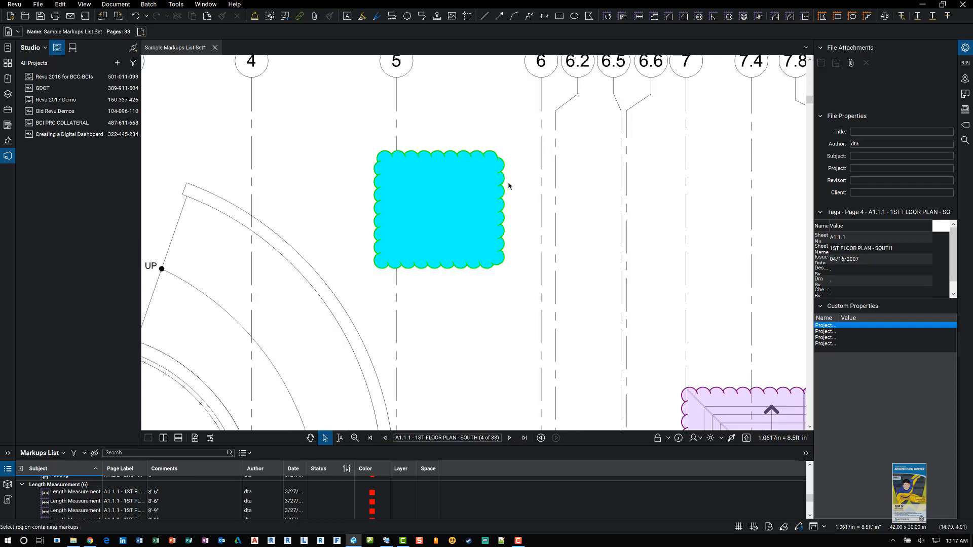
{"action": "scroll", "coordinate": [502, 231], "scroll_direction": "down", "scroll_amount": 3}
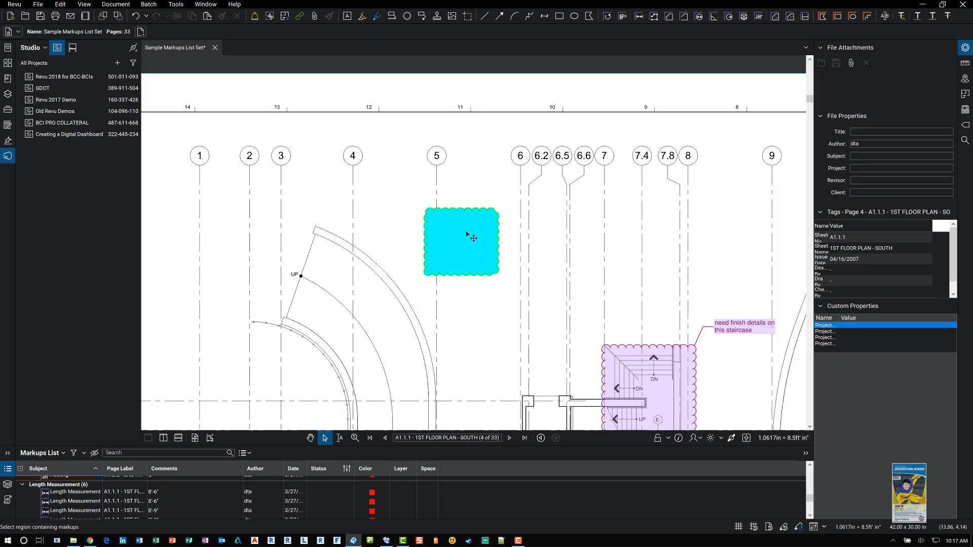
{"action": "scroll", "coordinate": [468, 234], "scroll_direction": "down", "scroll_amount": 3}
{"action": "scroll", "coordinate": [467, 234], "scroll_direction": "down", "scroll_amount": 5}
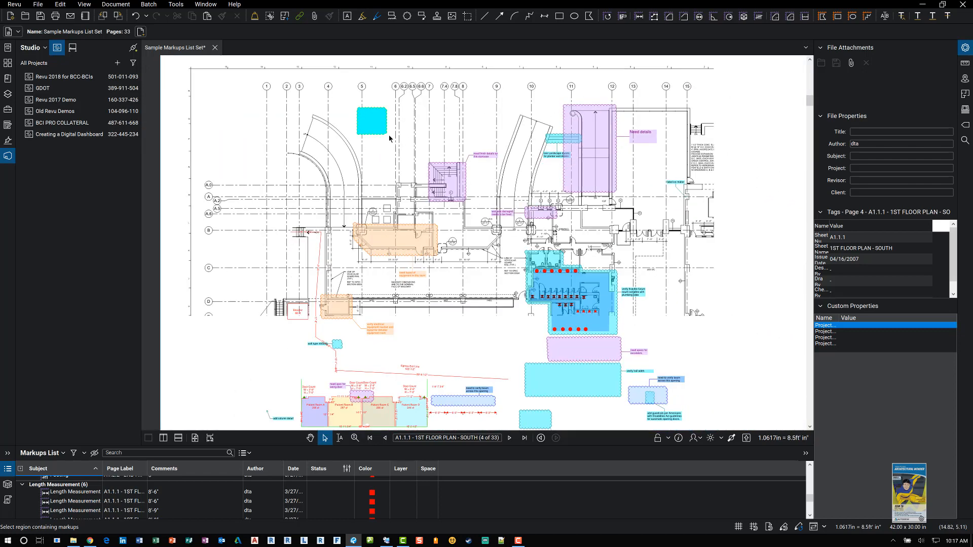